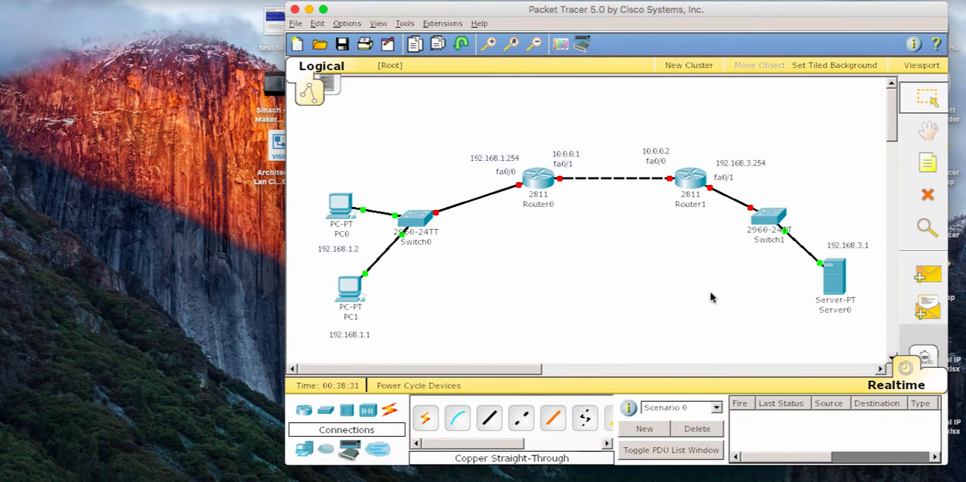
Step: Open Router0's command line interface and answer no to the initial configuration dialog
mouse_move(830, 296)
mouse_move(831, 276)
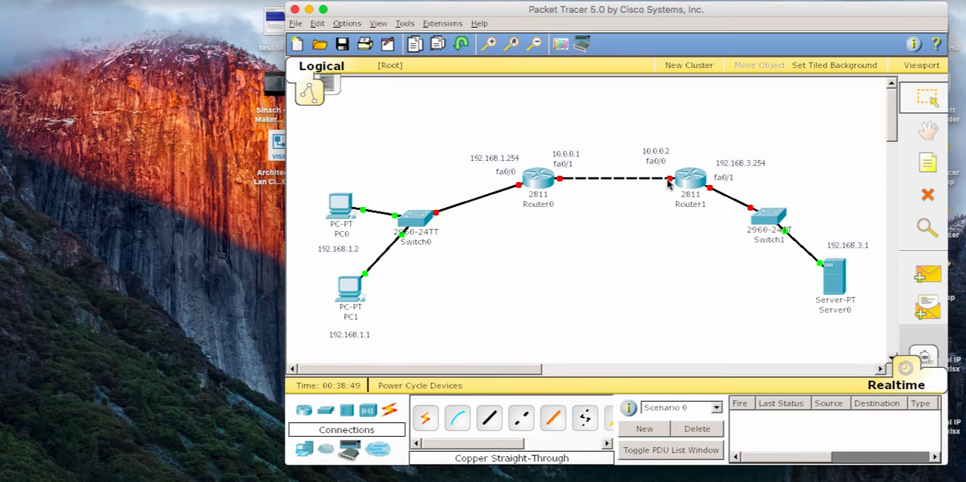
mouse_move(673, 181)
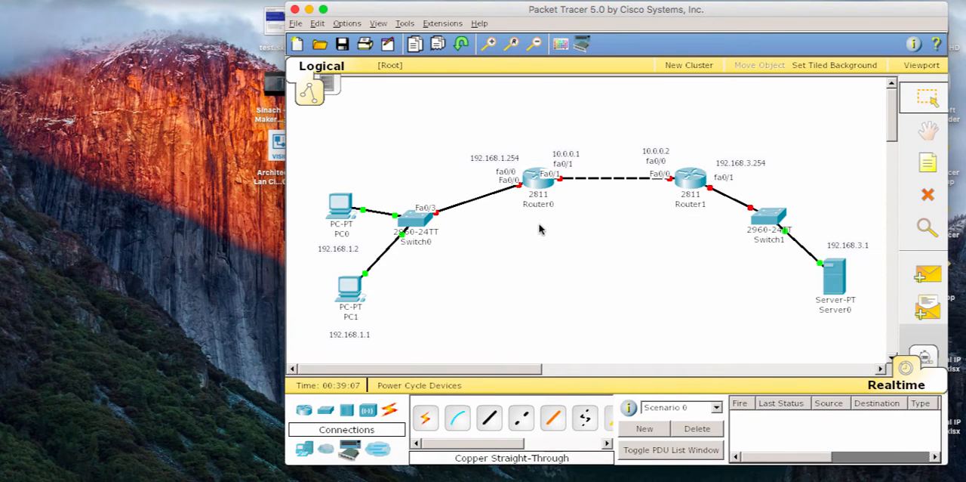
left_click(539, 181)
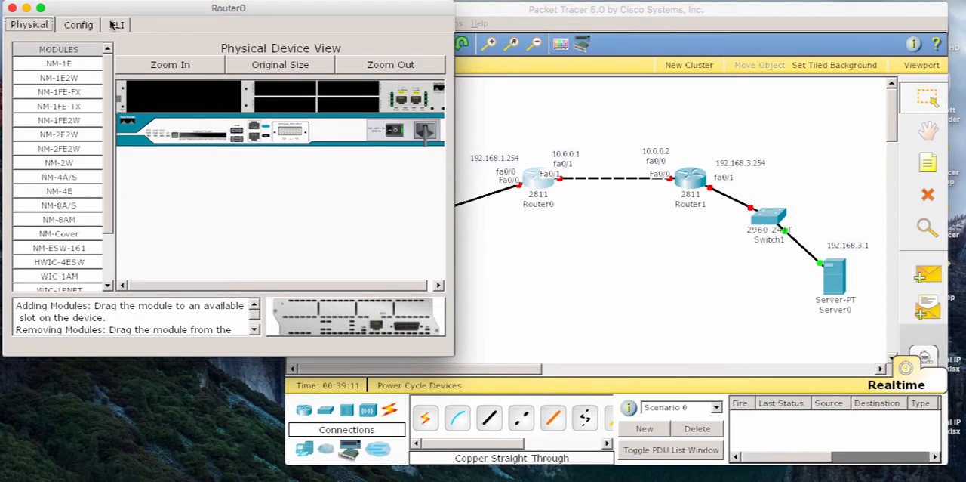
left_click(118, 26)
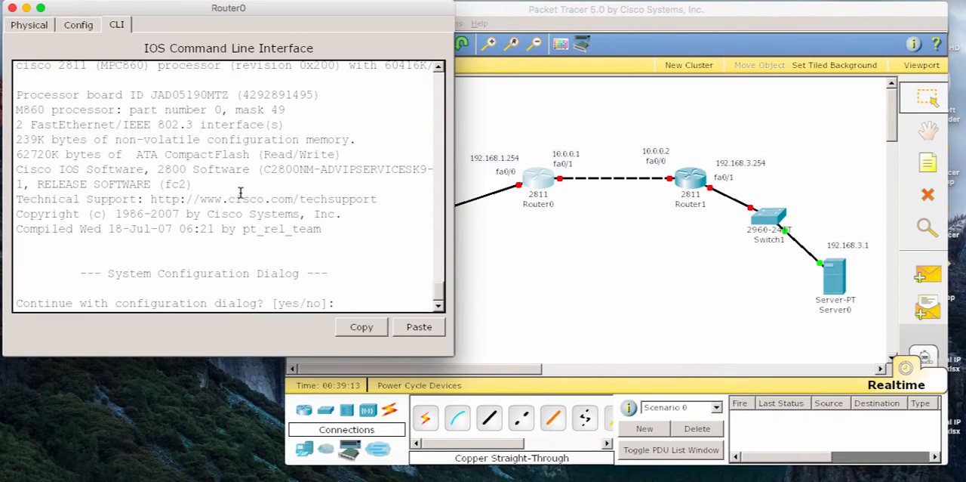
type("no")
key("Return")
Step: Enter privileged mode on Router0 and start global configuration mode with conf terminal
key("Return")
type("en")
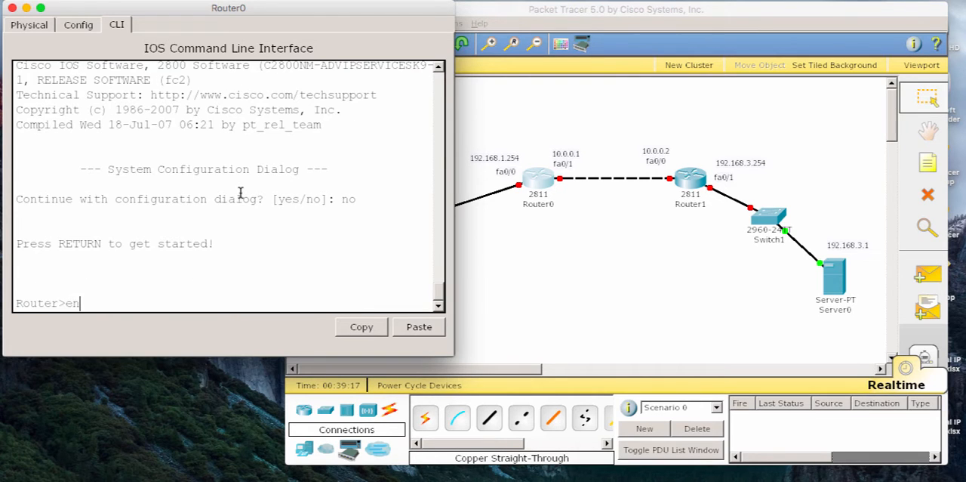
key("Return")
type("conf t")
key("Tab")
key("Return")
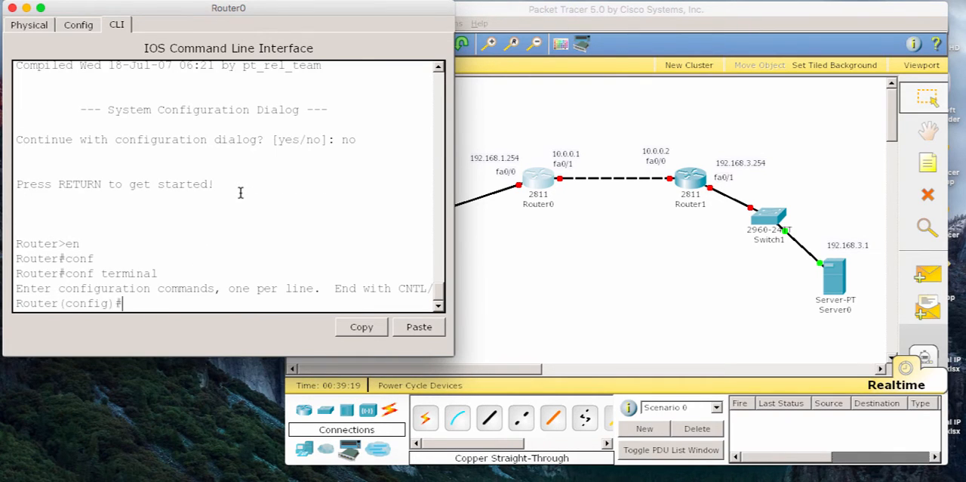
Step: Assign IP address 192.168.1.254 with mask 255.255.255.0 to Router0's interface fastEthernet 0/0
type("int")
key("Tab")
type("fa")
key("Tab")
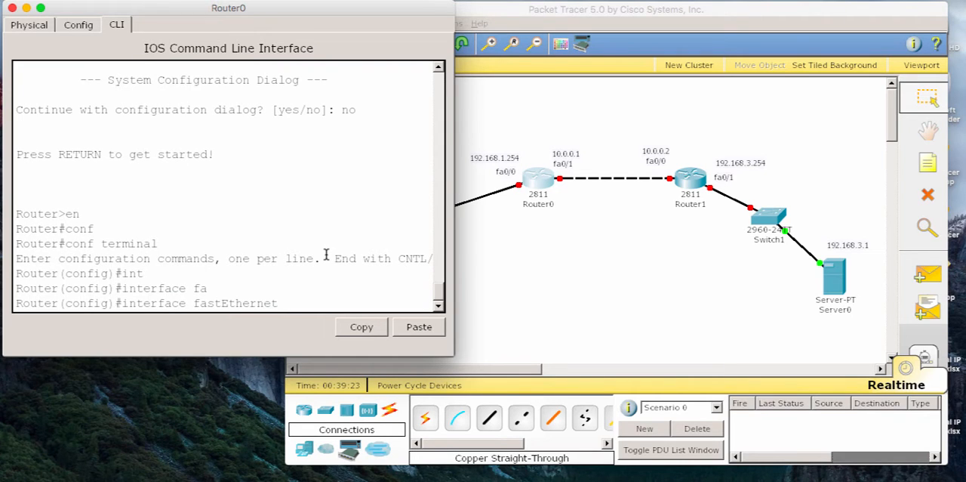
type("0/0")
key("Return")
type("ip ad")
key("Tab")
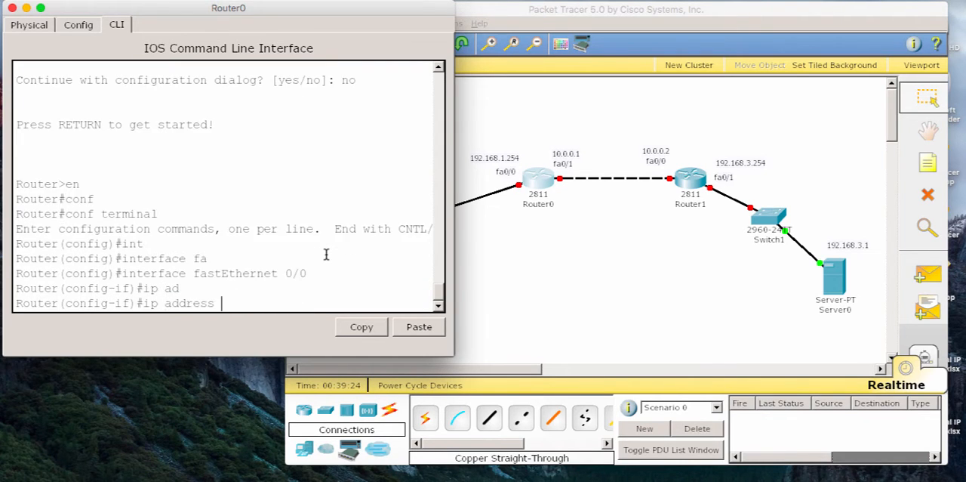
type("192.168.1.2")
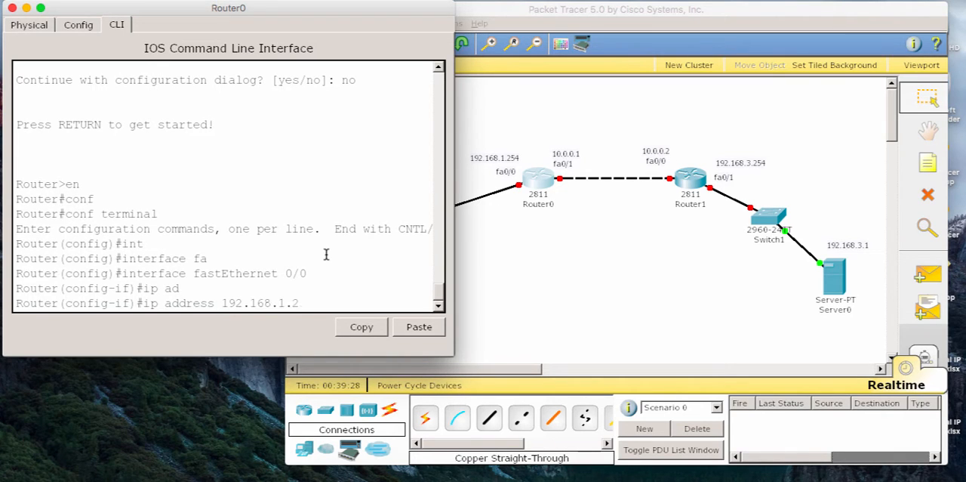
type("54 255.255.255.0")
key("Return")
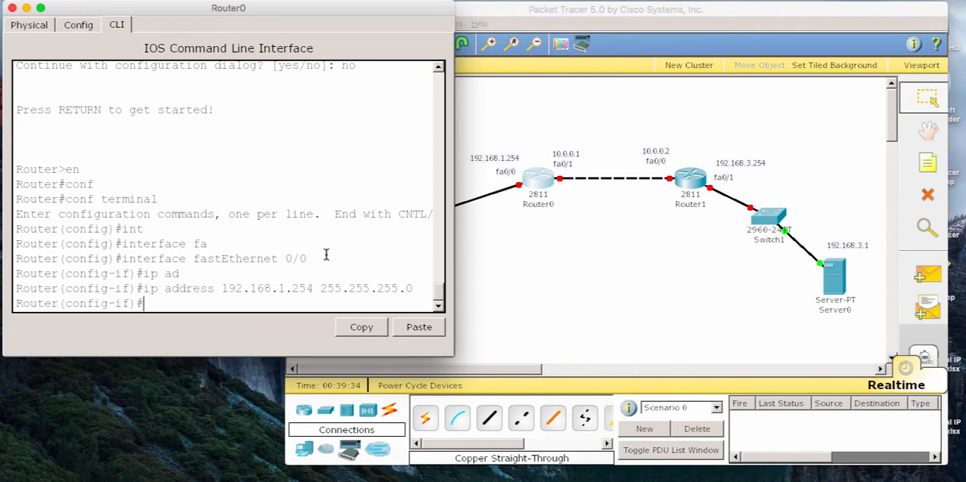
Step: Enable Router0's fastEthernet 0/0 with no shutdown and exit its interface configuration
type("no shu")
key("Tab")
key("Return")
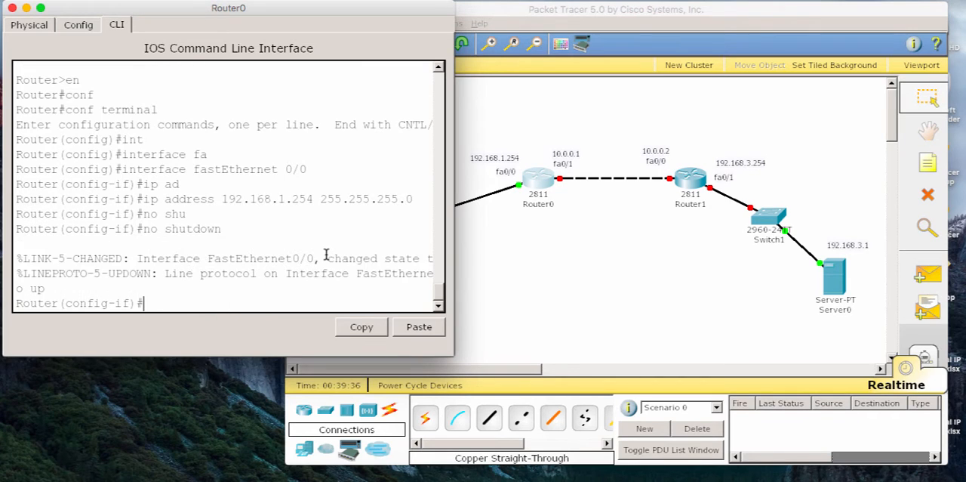
type("exit")
key("Return")
Step: Assign IP address 10.0.0.1 with mask 255.255.255.0 to Router0's interface fastEthernet 0/1
type("int")
key("Tab")
type("f")
key("Tab")
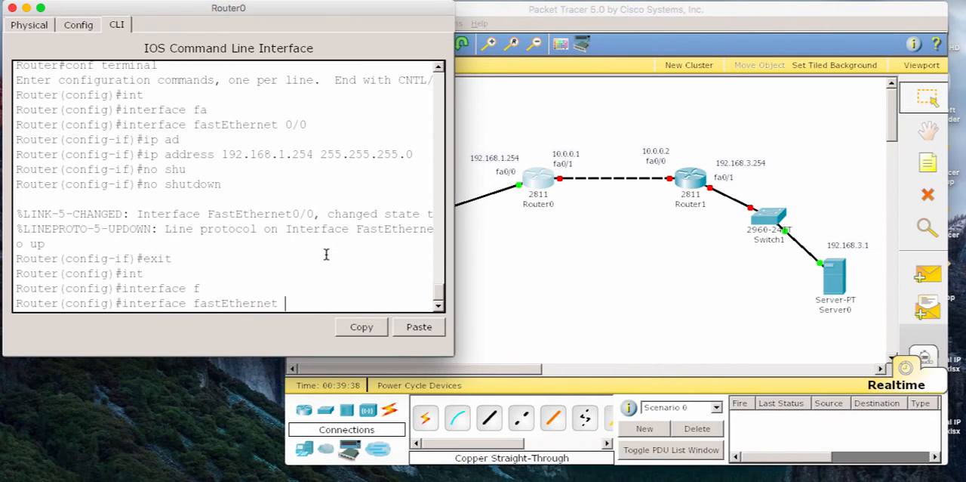
key("Tab")
type("0/1")
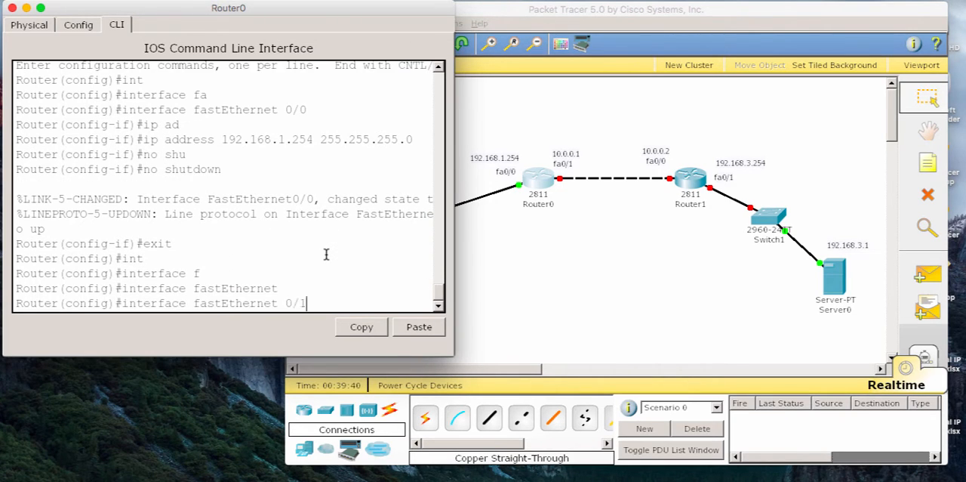
key("Return")
type("ip ad")
key("Tab")
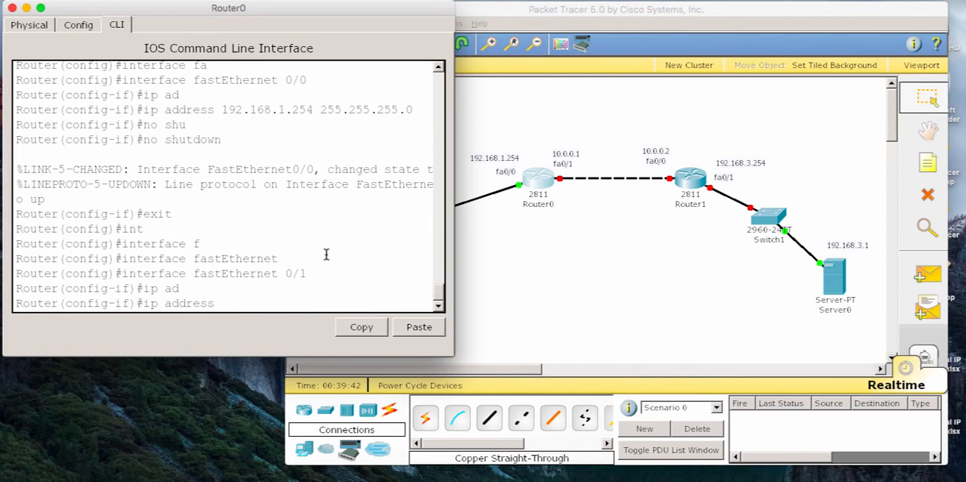
type("10.0.0.1 ")
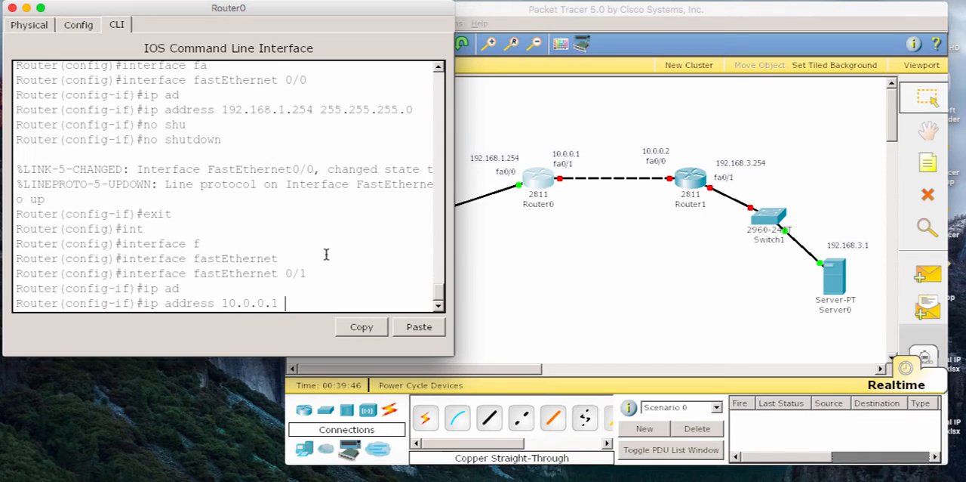
type("255.255.")
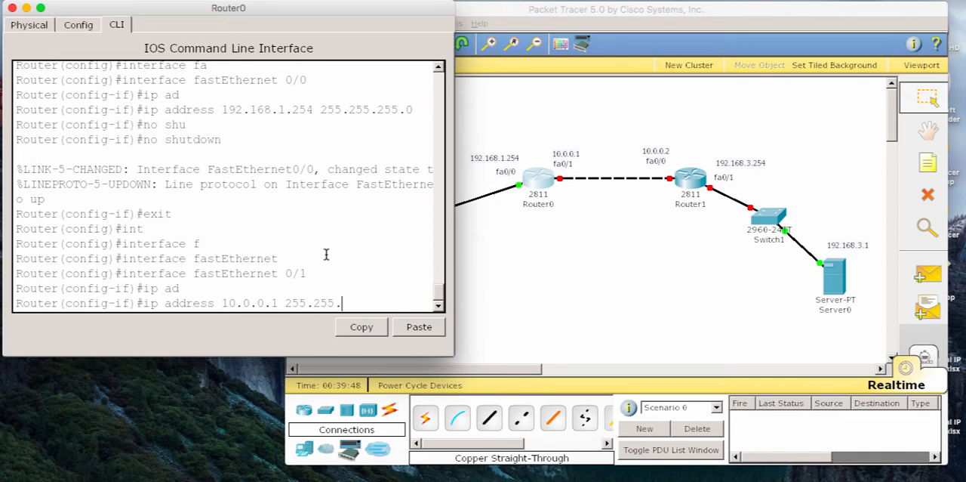
type("255.0")
key("Return")
Step: Enable Router0's fastEthernet 0/1 with no shutdown, exit interface configuration and close the Router0 window
type("no shu")
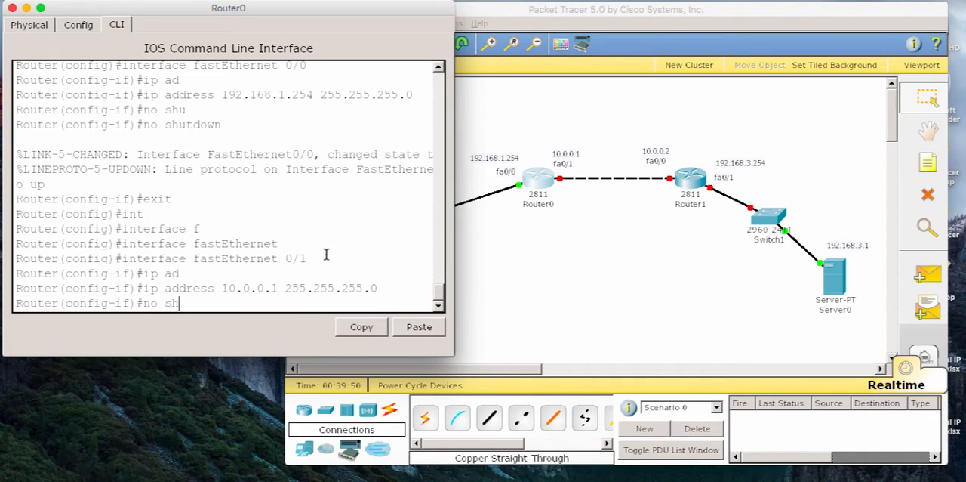
key("Tab")
key("Return")
type("exit")
key("Return")
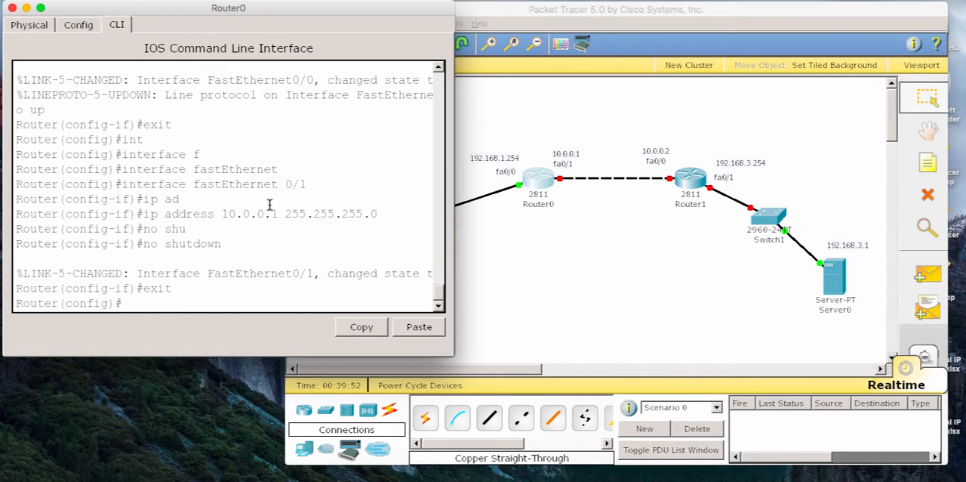
left_click(13, 8)
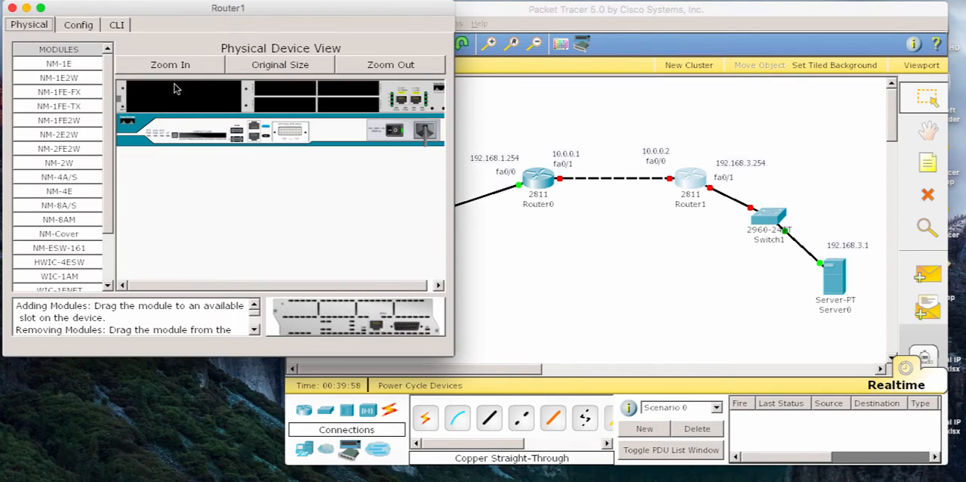
Step: Open Router1's command line interface and answer no to the initial configuration dialog
left_click(116, 26)
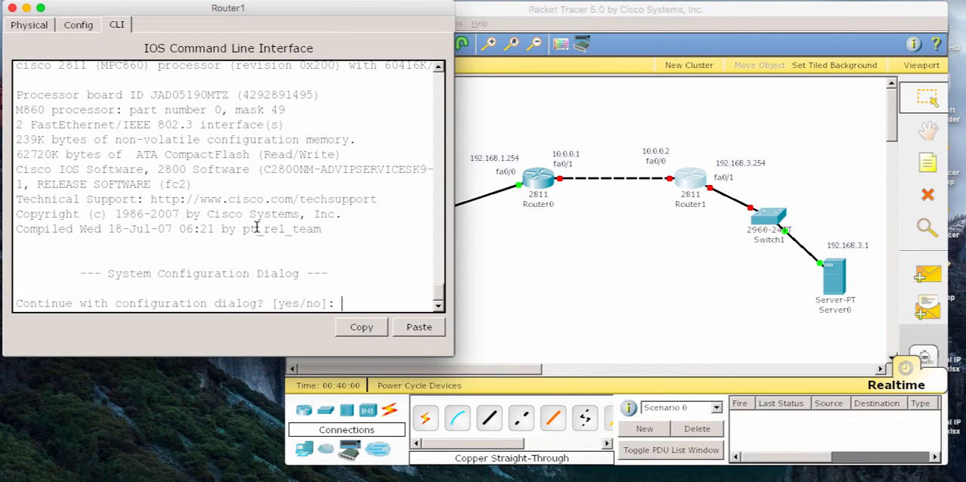
type("no")
key("Return")
Step: Enter privileged mode on Router1 and start global configuration mode with configure terminal
key("Return")
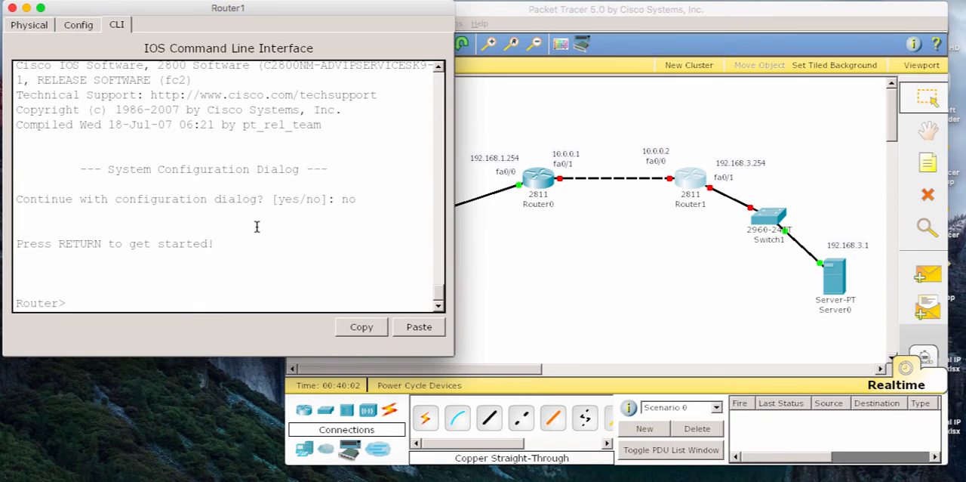
type("en")
key("Return")
type("conf")
key("Tab")
type("t")
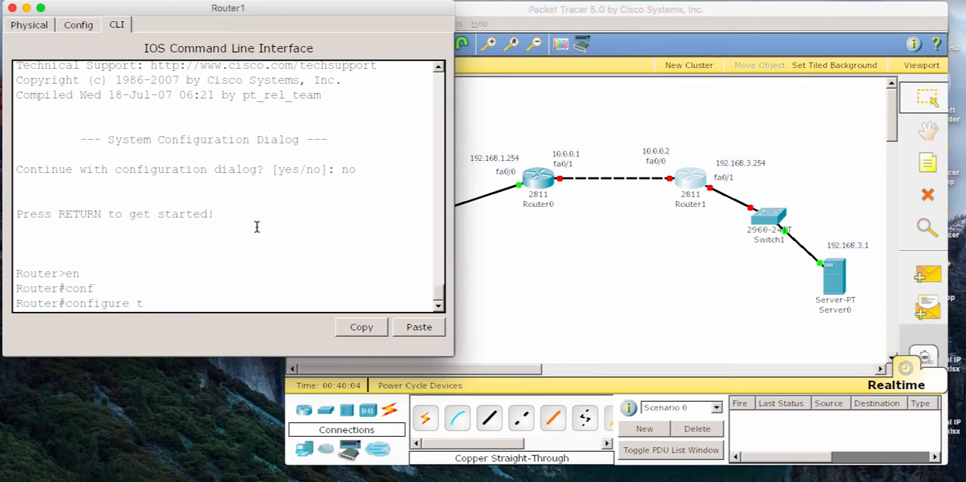
key("Tab")
key("Return")
Step: Assign IP address 10.0.0.2 with mask 255.255.255.0 to Router1's interface fastEthernet 0/0
type("int")
key("Tab")
type("f")
key("Tab")
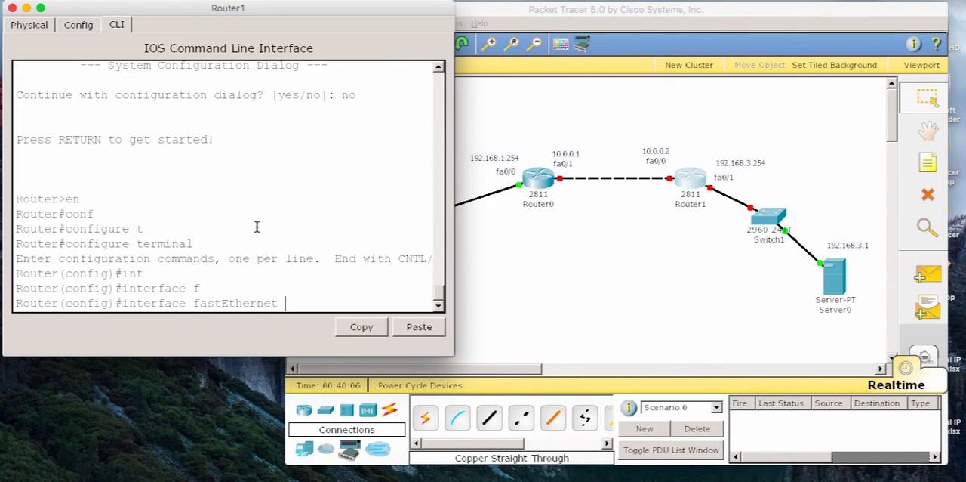
type("0/0")
key("Return")
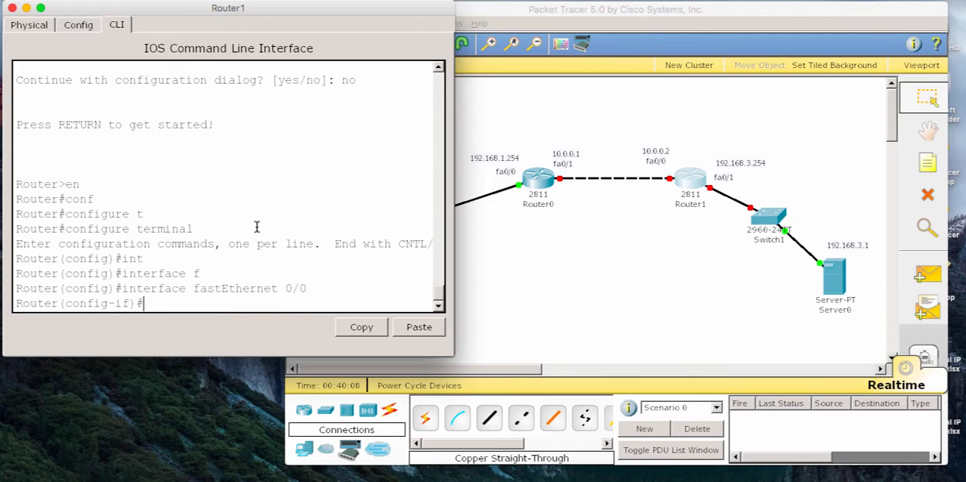
type("ip ad")
key("Tab")
type("10.0")
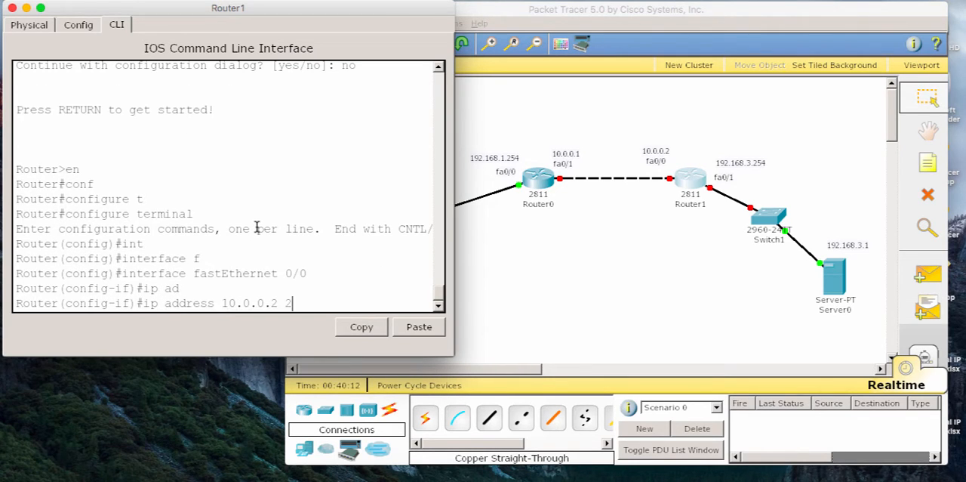
type(".0.")
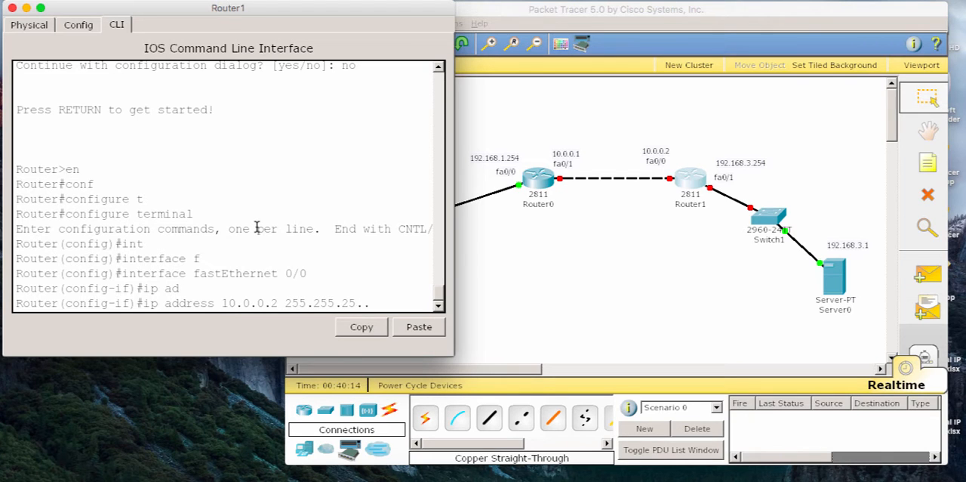
key("Return")
Step: Enable Router1's fastEthernet 0/0 with no shutdown and exit its interface configuration
type("no ")
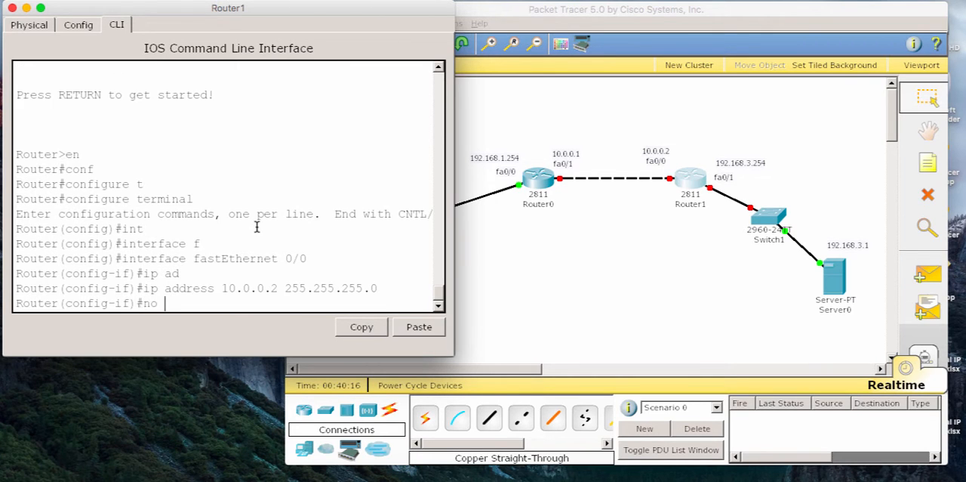
type("shu")
key("Tab")
key("Return")
type("exit")
key("Return")
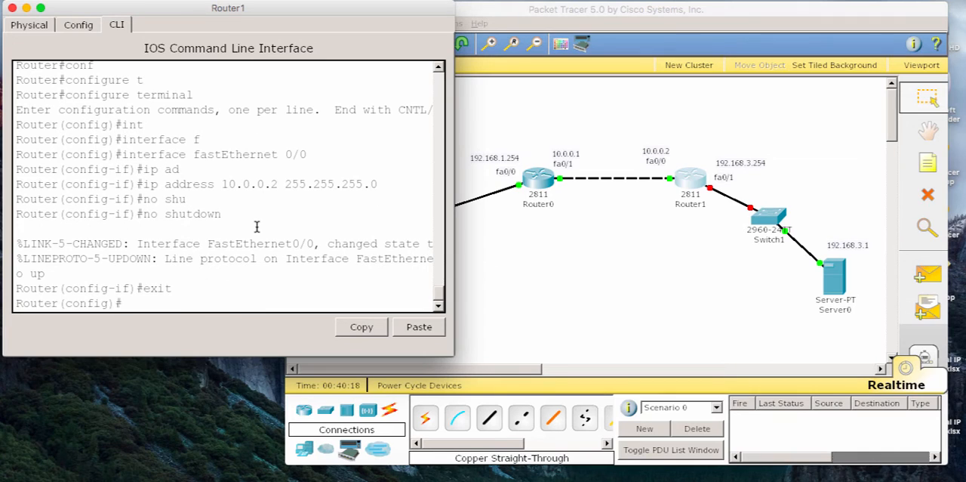
Step: Assign IP address 192.168.3.254 with mask 255.255.255.0 to Router1's interface fastEthernet 0/1
type("int")
key("Tab")
type("f")
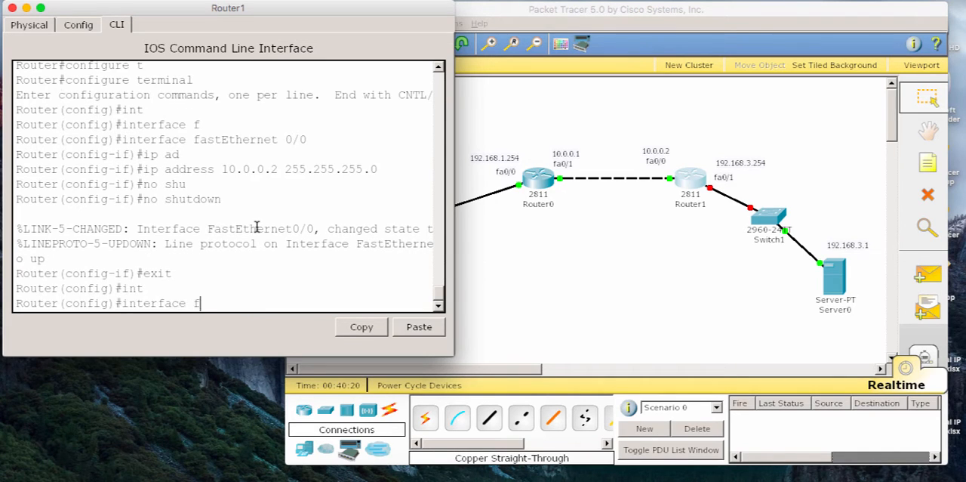
type("a")
key("Tab")
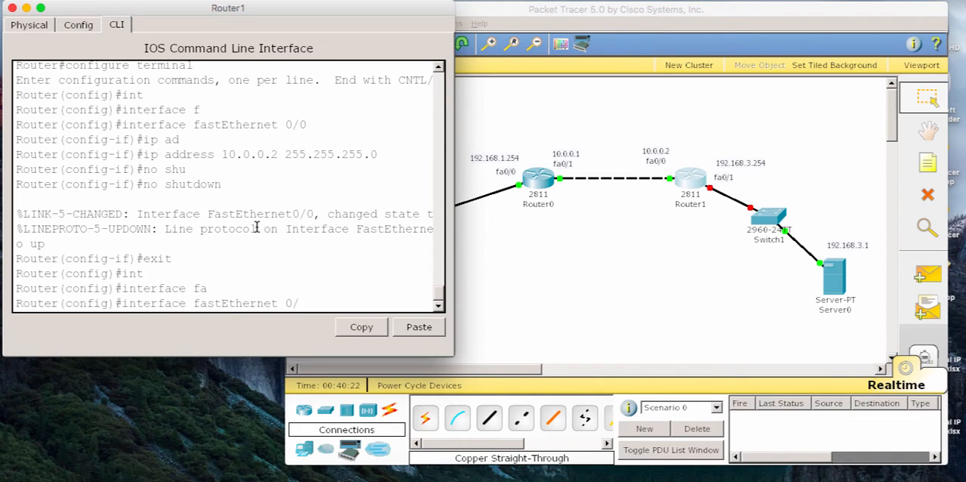
type("0/1")
key("Return")
type("ip add")
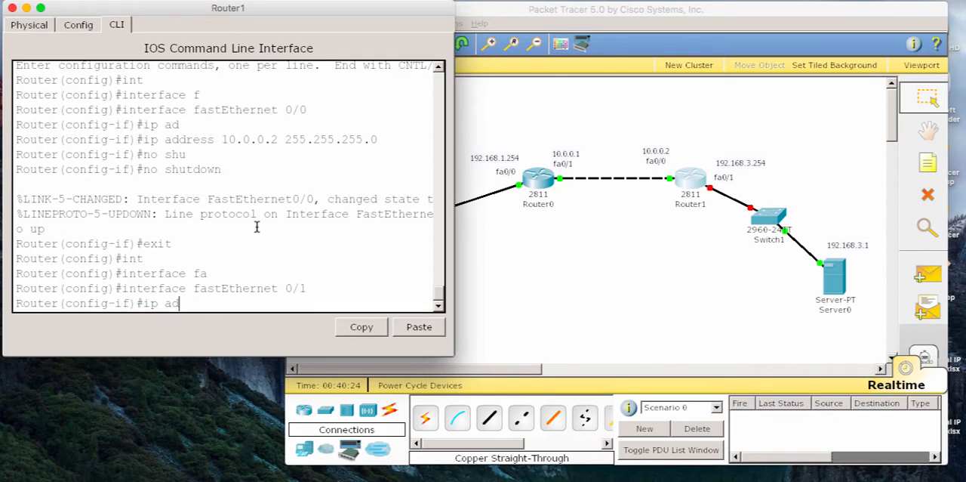
key("Tab")
type("192.168.")
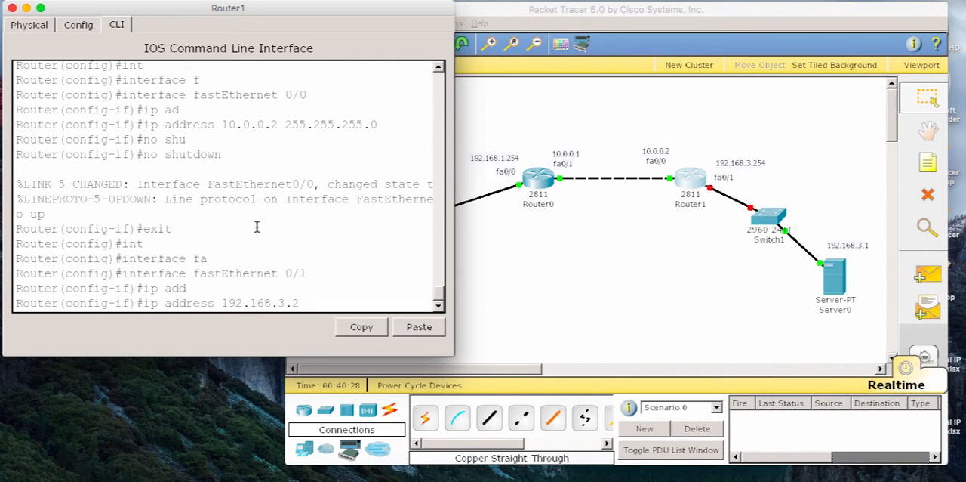
type("3.254 255.255.255.0")
key("Return")
Step: Enable Router1's fastEthernet 0/1 with no shutdown, exit interface configuration and close the Router1 window
type("no shu")
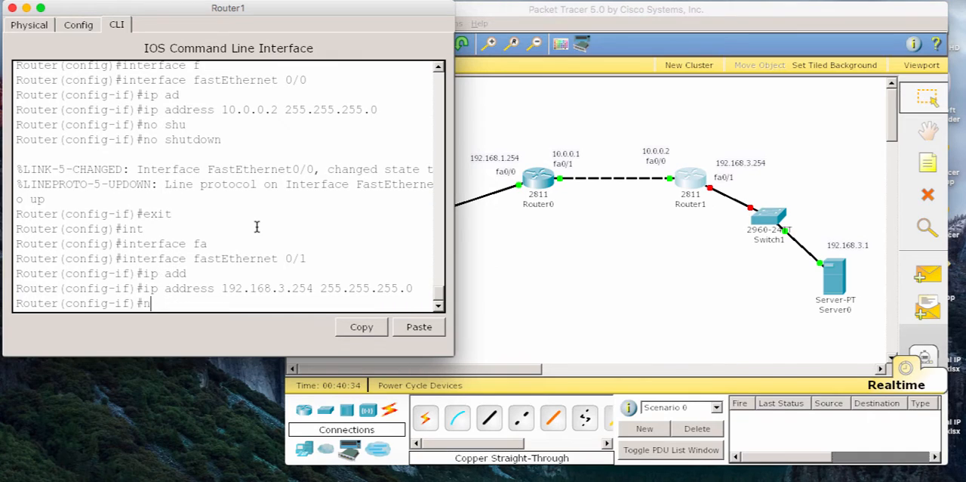
key("Tab")
key("Return")
key("Return")
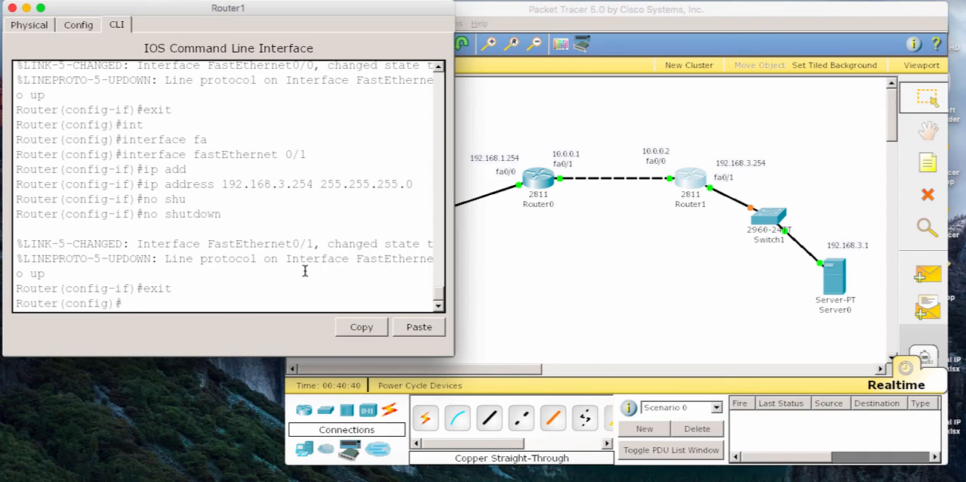
left_click(12, 8)
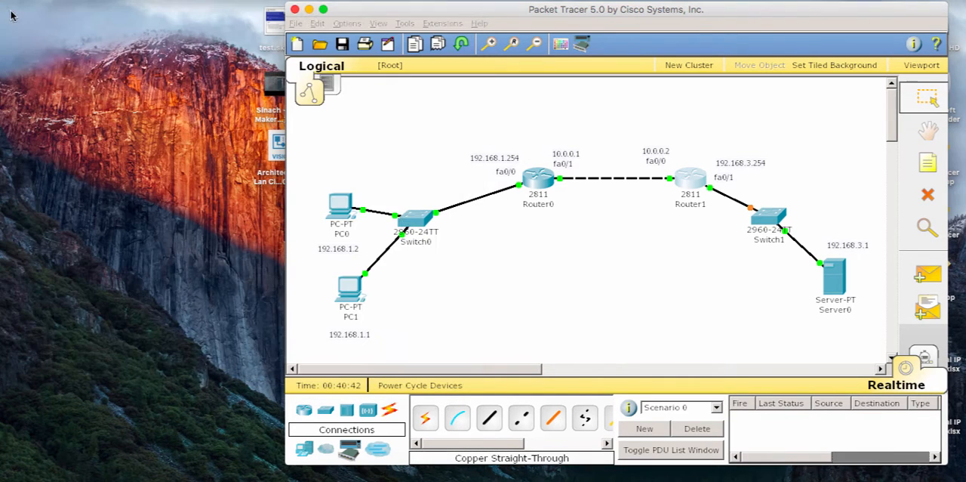
Step: Assign PC0 the static IP address 192.168.1.2 with subnet mask 255.255.255.0
left_click(355, 205)
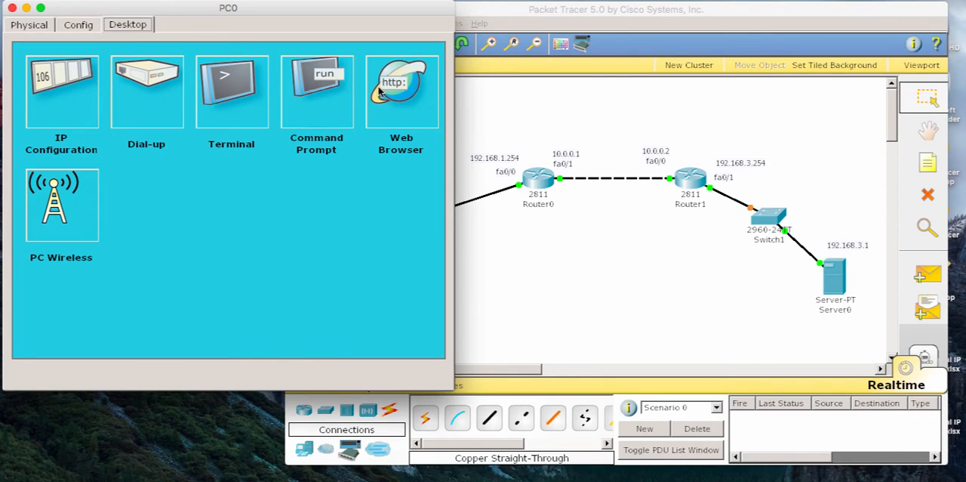
left_click(85, 92)
left_click(176, 154)
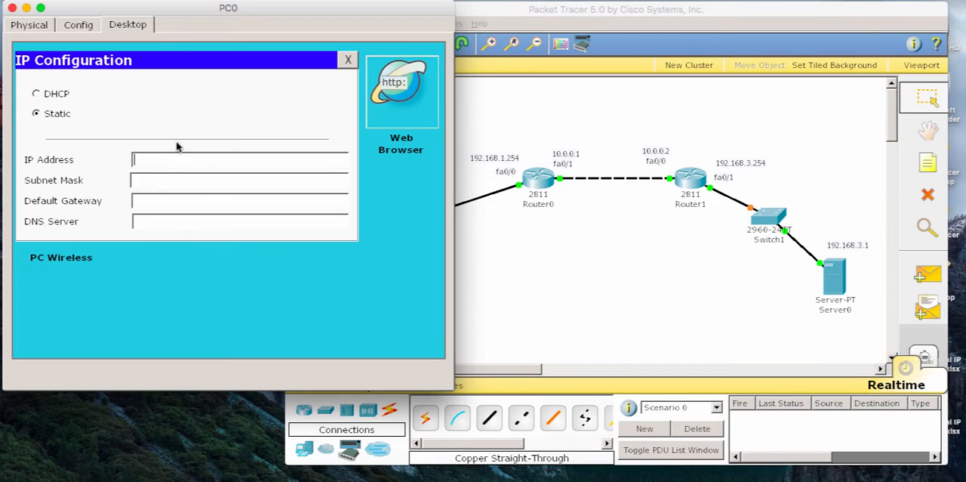
left_click_drag(253, 10, 766, 52)
type("192.1")
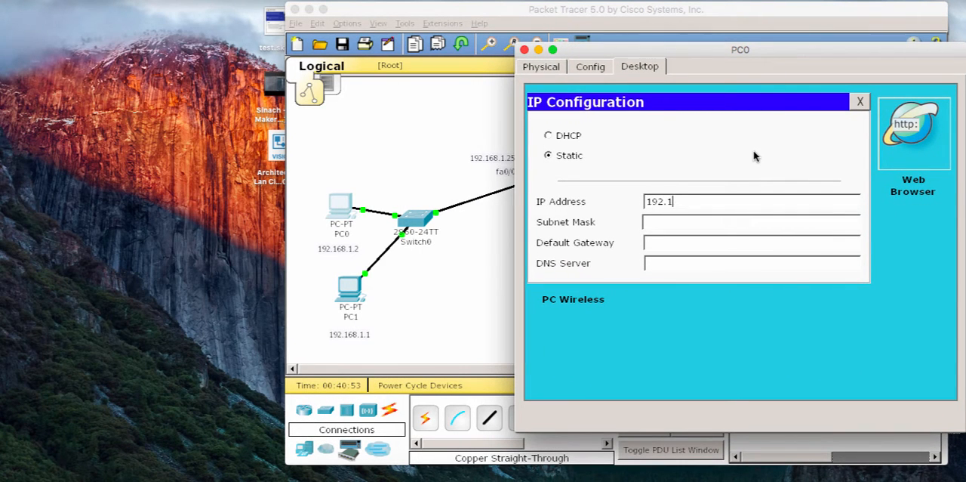
type("68.1.2")
key("Tab")
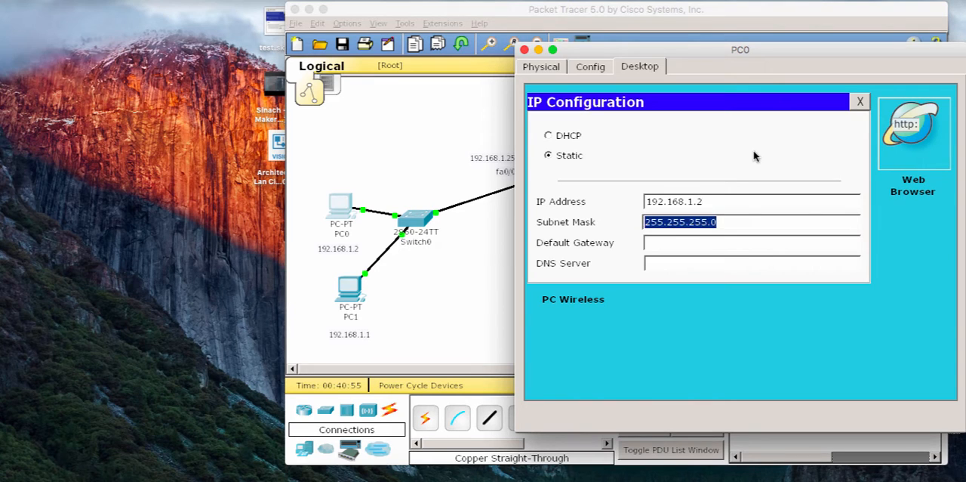
Step: Set PC0's default gateway to 192.168.1.254 and close the PC0 window
key("Tab")
type("192")
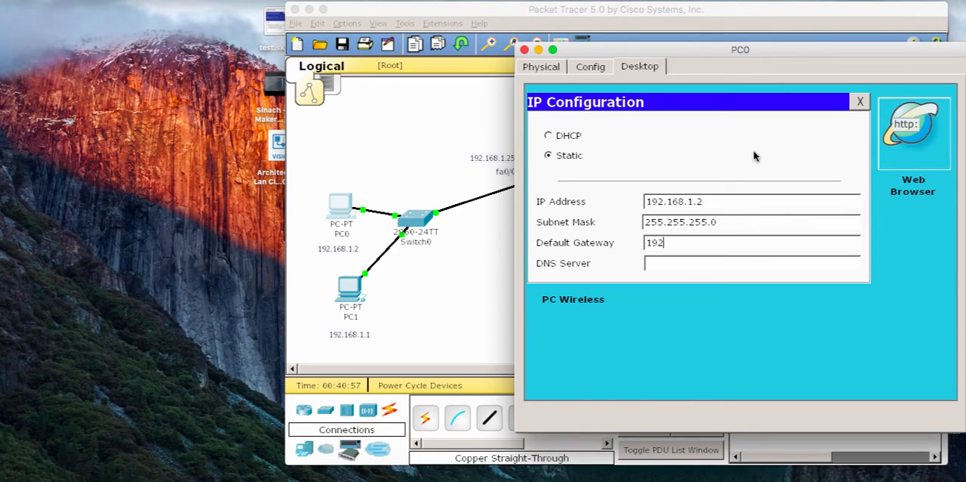
type(".168;1")
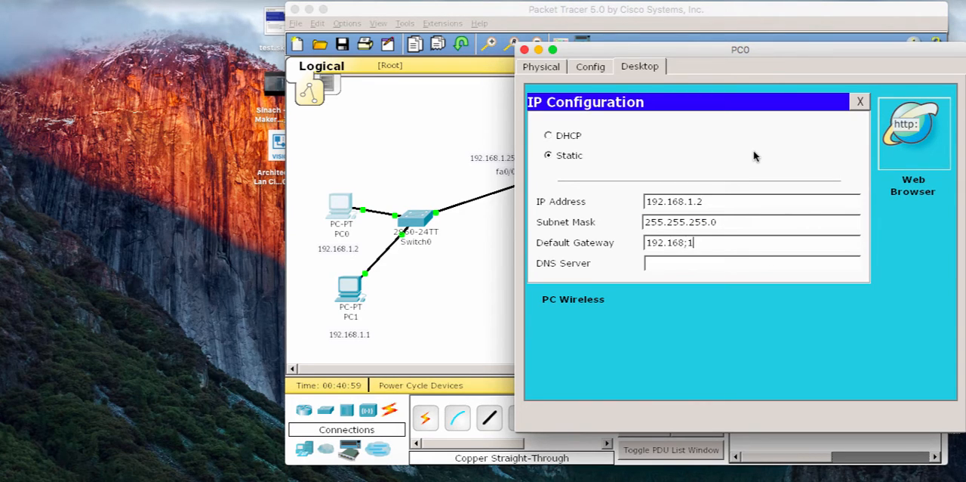
left_click_drag(716, 45, 788, 47)
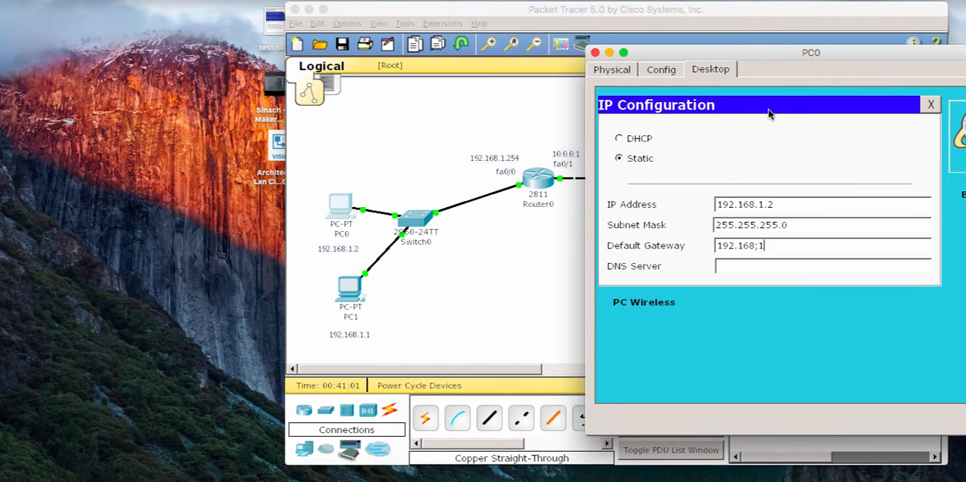
type(".1.254")
left_click(595, 52)
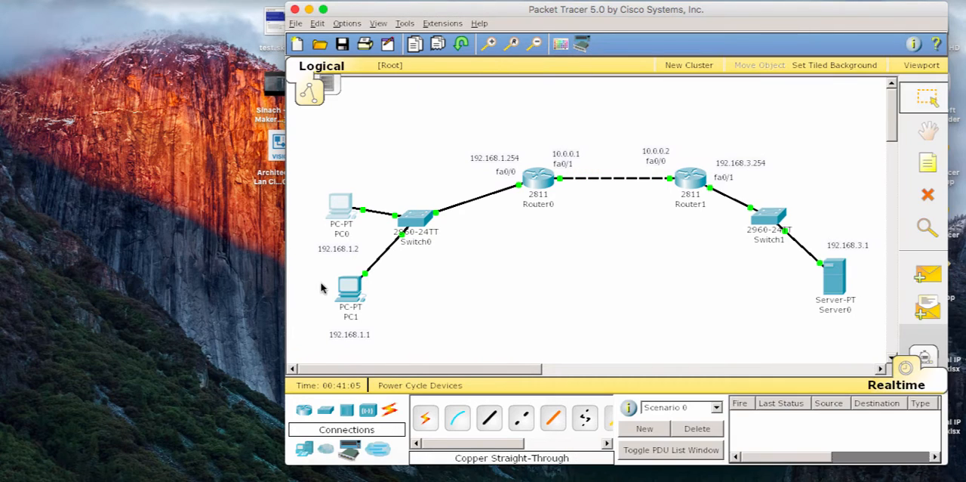
Step: Assign PC1 the static IP address 192.168.1.1 with subnet mask 255.255.255.0
left_click(348, 291)
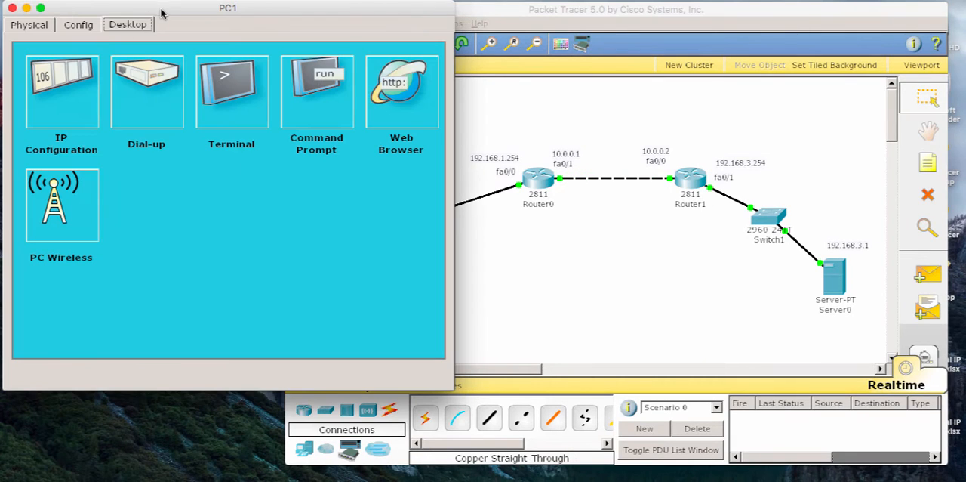
left_click_drag(160, 13, 802, 86)
left_click(698, 161)
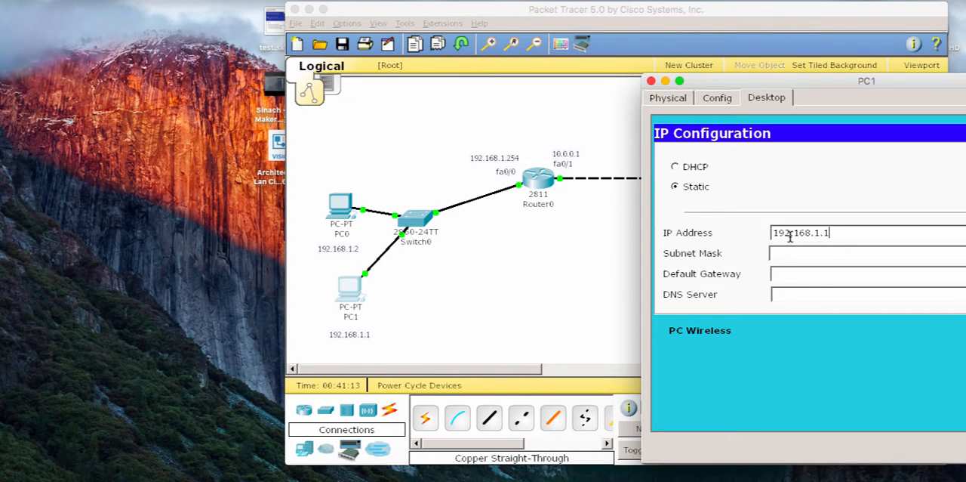
key("Tab")
key("Tab")
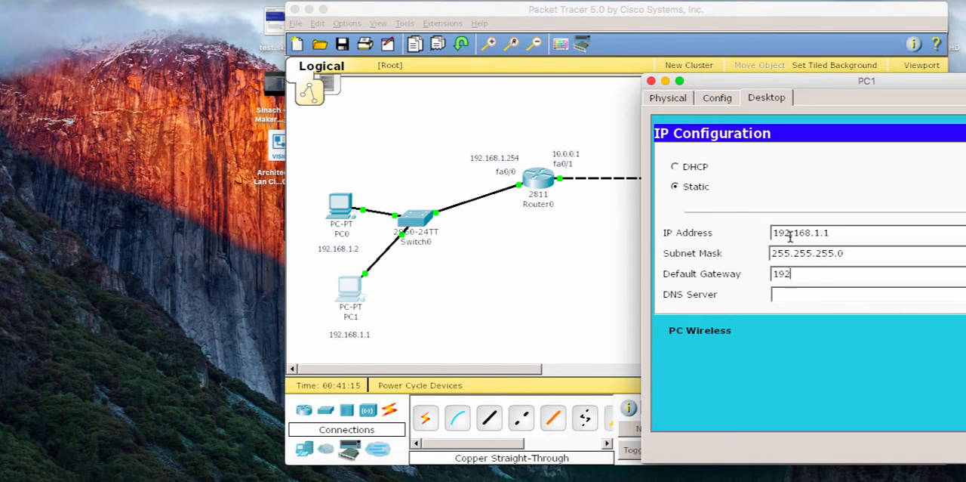
Step: Set PC1's default gateway to 192.168.1.254 and close the PC1 window
type("192.168.1.2")
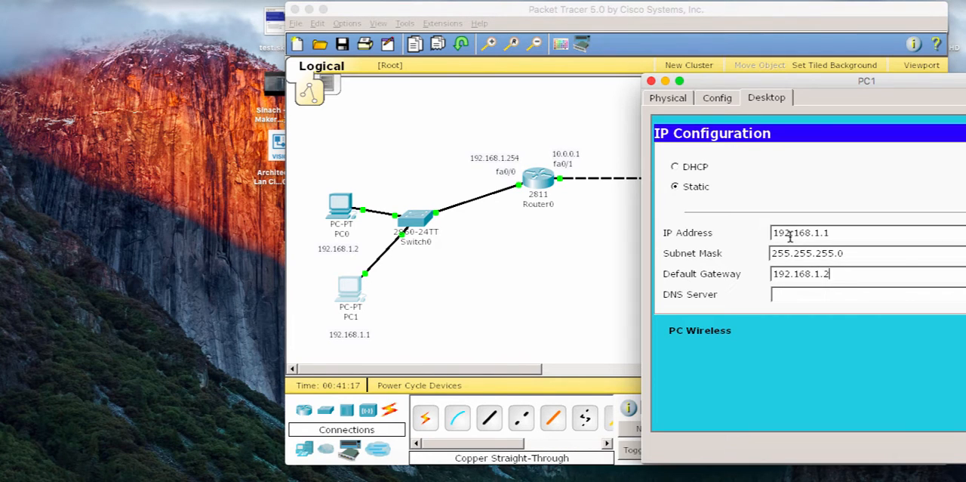
type("54")
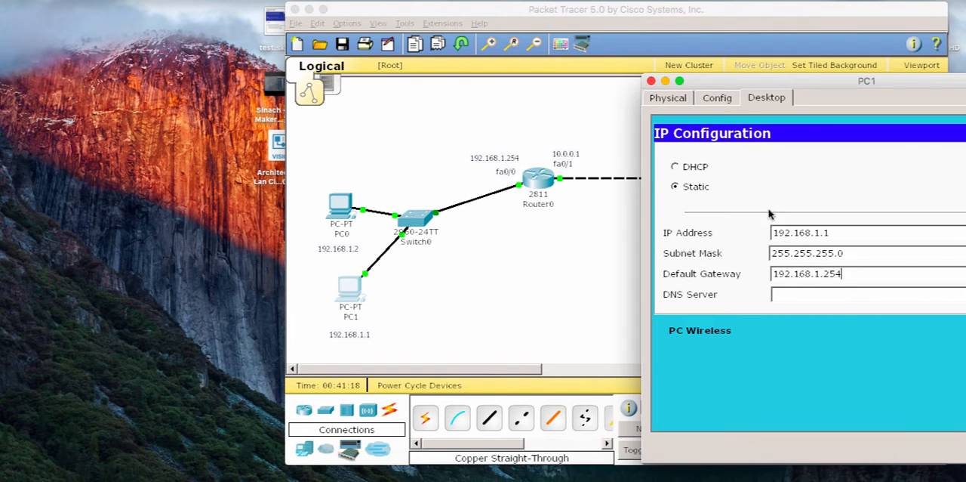
left_click(651, 80)
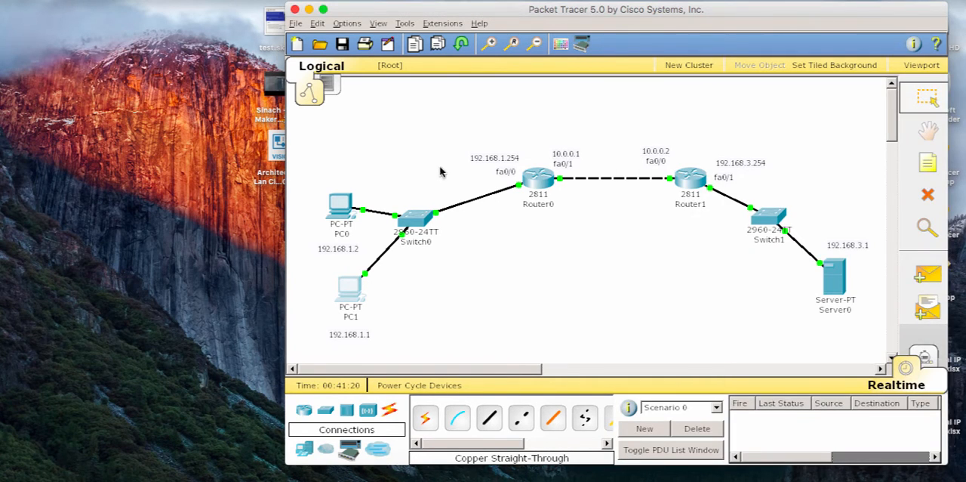
Step: Check the IP configuration entered on PC0, then close its window
left_click(332, 208)
left_click(61, 95)
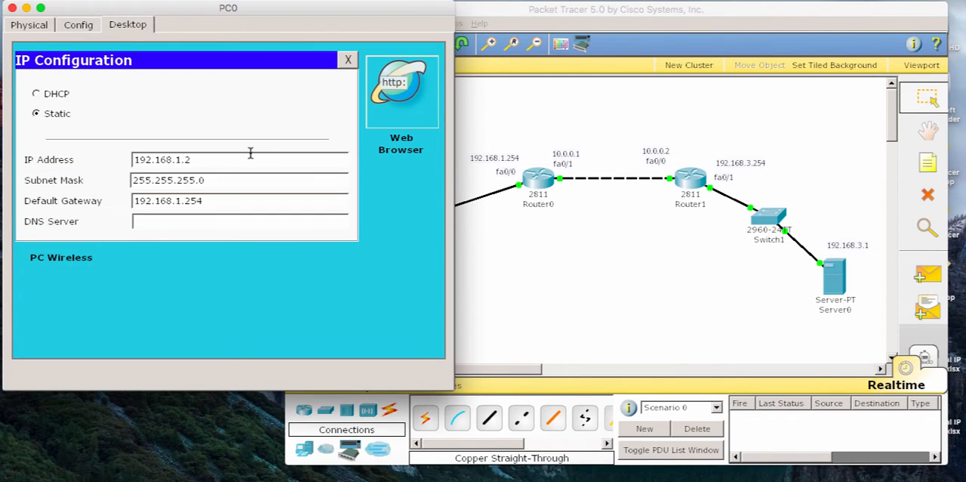
left_click(12, 8)
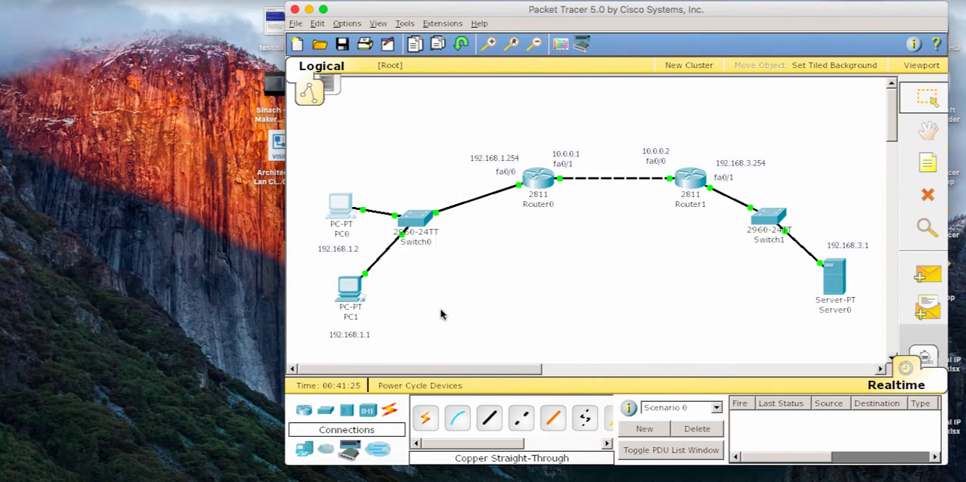
Step: Assign Server0 the IP address 192.168.3.1 with subnet mask 255.255.255.0
left_click(843, 291)
left_click(62, 88)
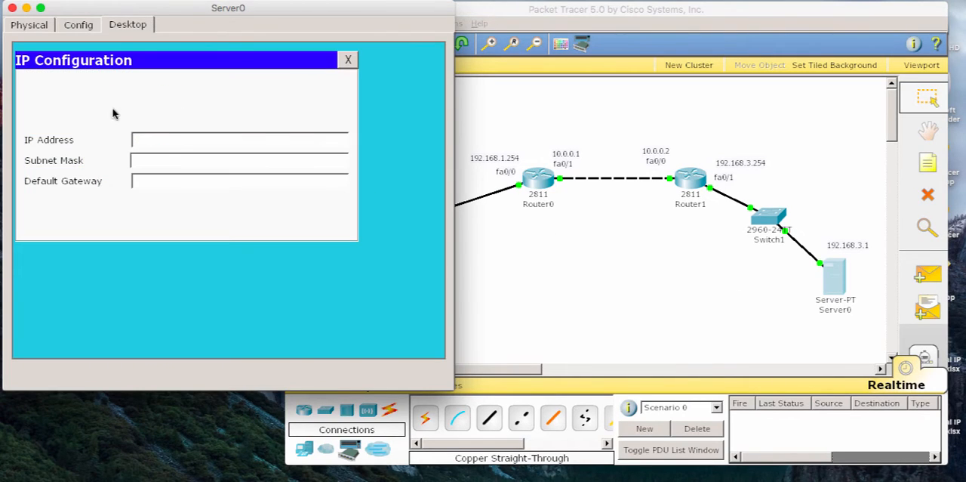
left_click(181, 140)
type("192.168.3.1")
left_click(190, 159)
Step: Set Server0's default gateway to 192.168.3.254 and close its IP configuration
left_click(212, 177)
type("1")
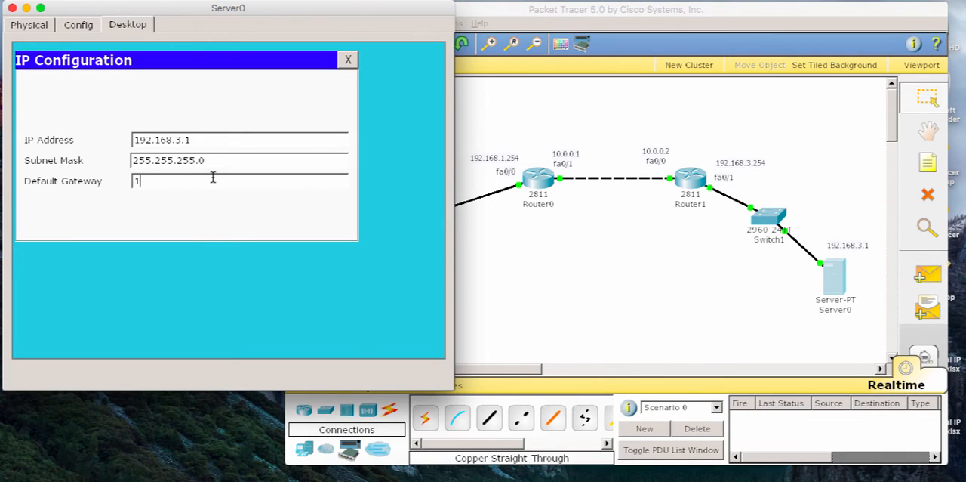
type("9.168")
key("BackSpace")
key("BackSpace")
type("2.168.3.")
left_click(343, 65)
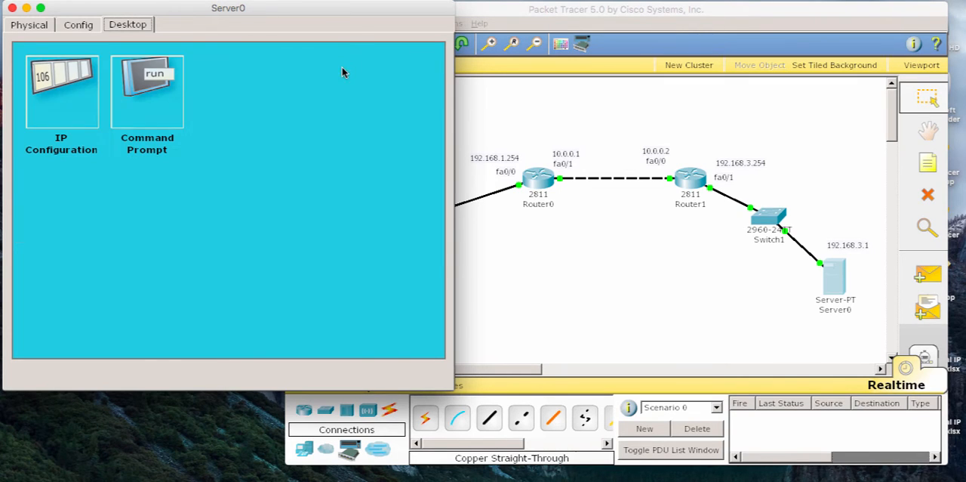
Step: Examine Server0's HTTP service setting and the welcome text of its default index.html page, then close the Server0 window
left_click(80, 30)
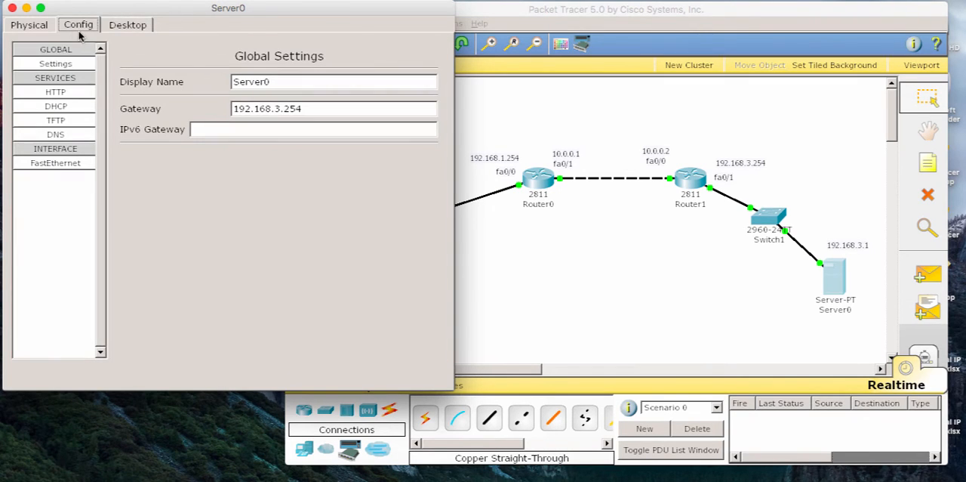
left_click(67, 92)
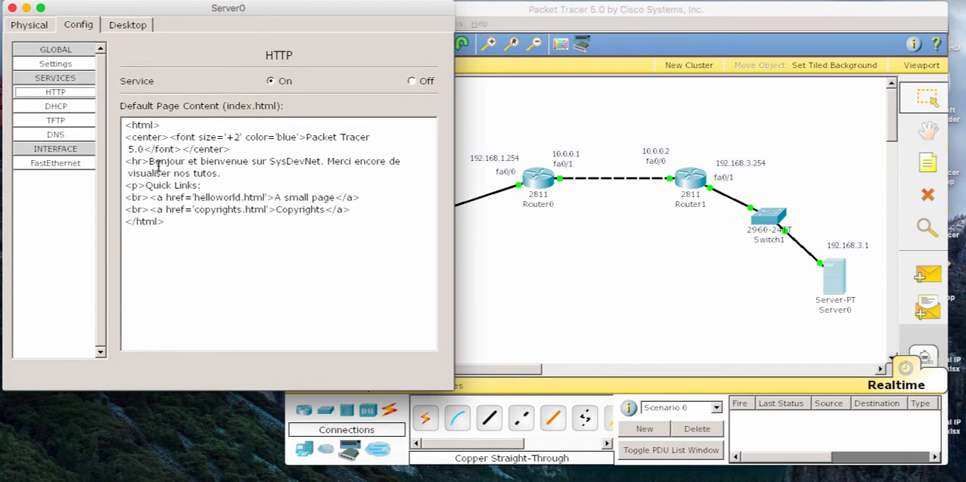
left_click_drag(150, 161, 411, 162)
left_click(249, 176)
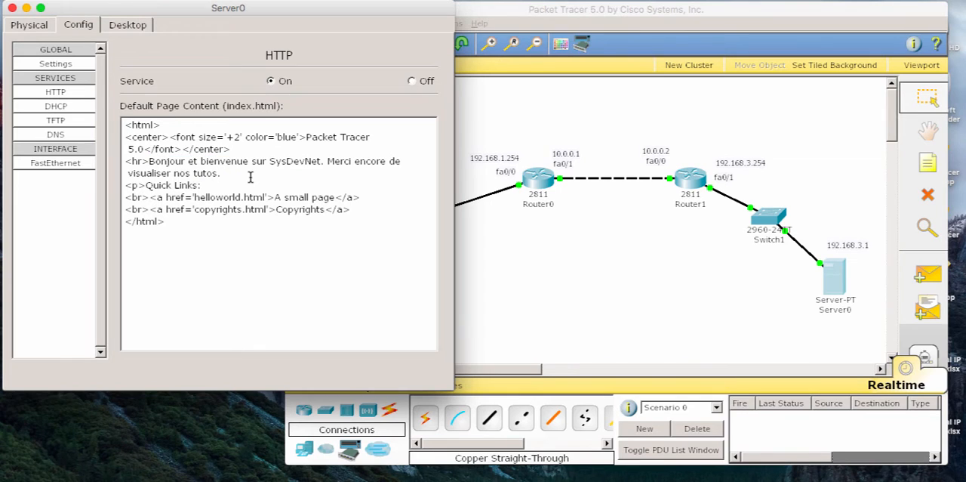
left_click(29, 25)
left_click(12, 7)
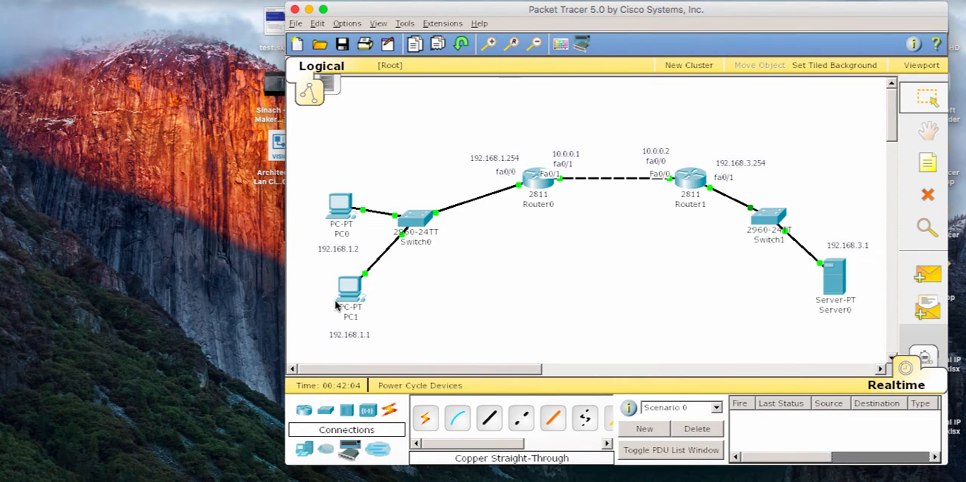
Step: Open PC1's command prompt and try to empty its screen with the clear command
left_click(349, 287)
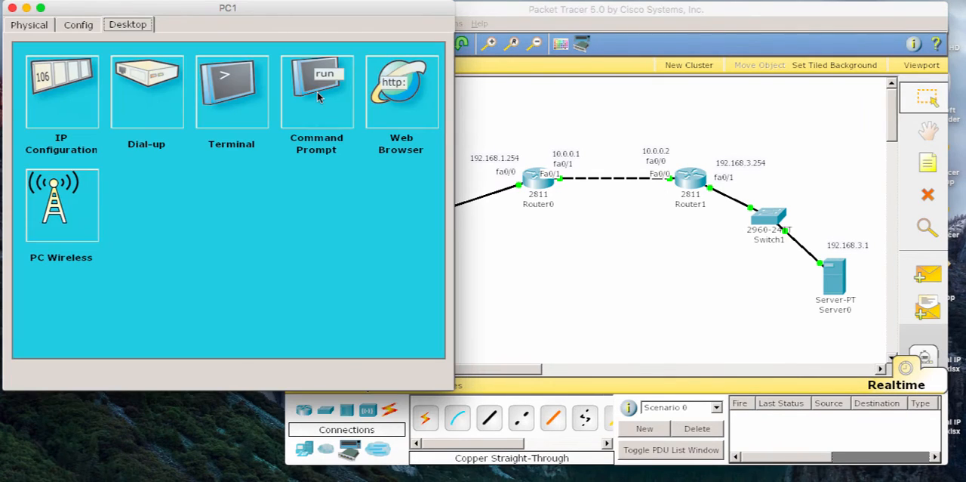
left_click(317, 91)
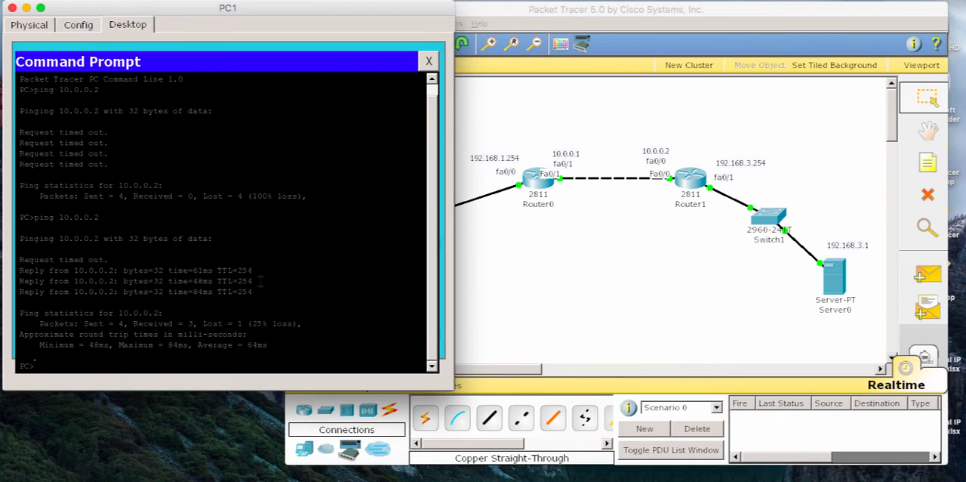
key("Return")
type("cle")
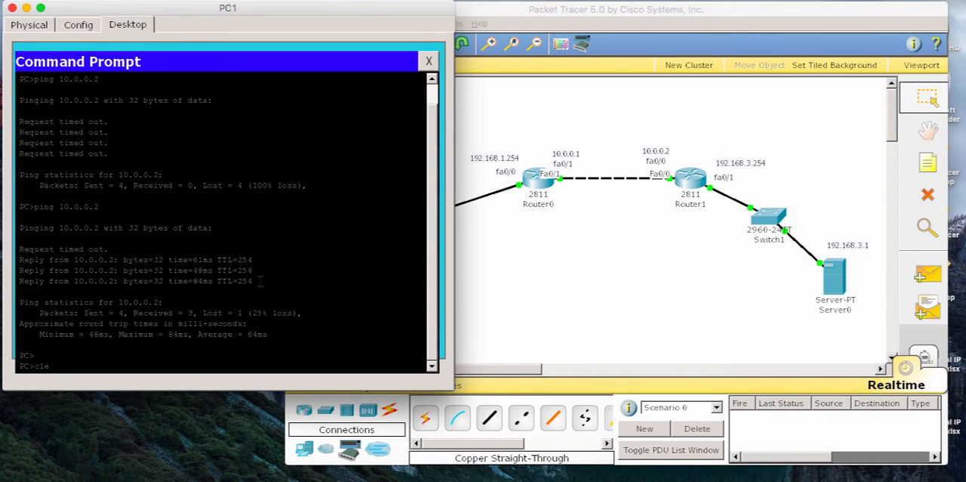
type("ar")
key("Return")
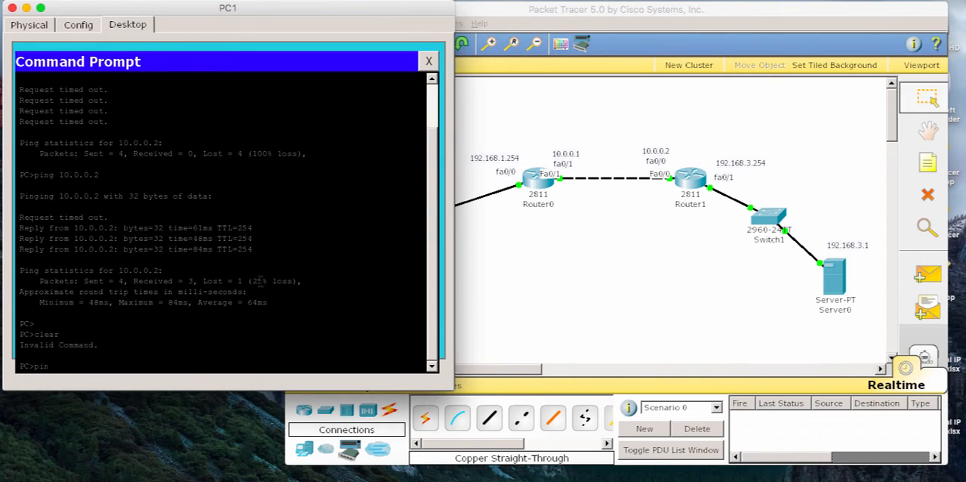
Step: Ping 10.0.0.2 from PC1 to test connectivity to Router1, then close the PC1 window
type("ping 192.168.1")
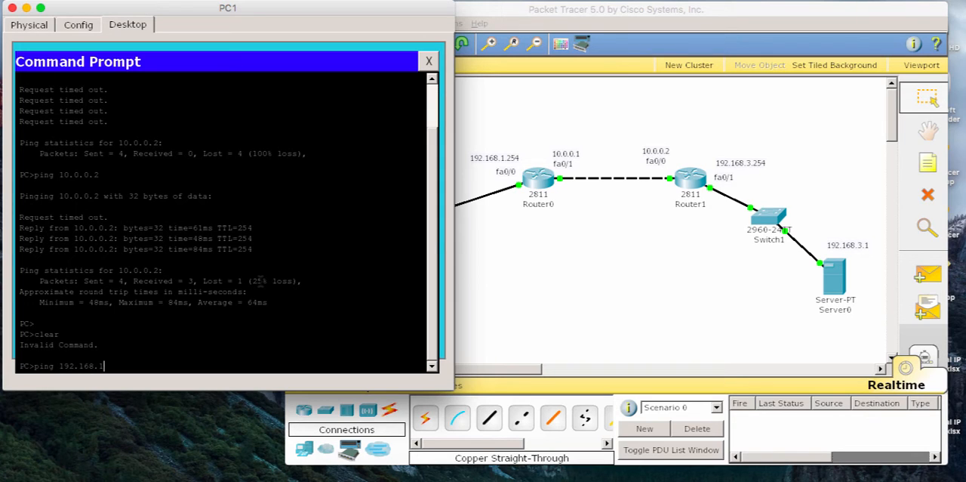
key("BackSpace")
key("BackSpace")
key("BackSpace")
key("BackSpace")
key("BackSpace")
key("BackSpace")
type("0.0.0.2")
key("Return")
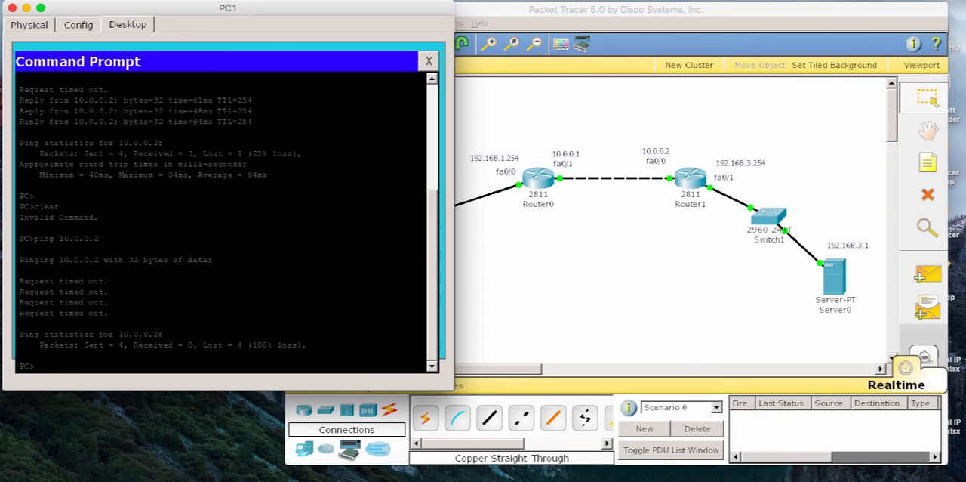
left_click(12, 7)
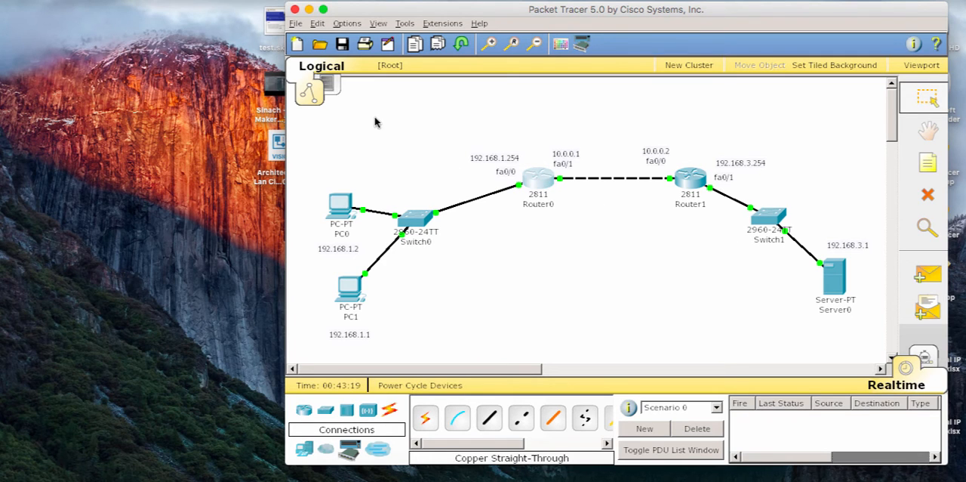
Step: Add a static route on Router0 to network 192.168.3.0 with mask 255.255.255.0 through fa0/1 using ip route
key("Return")
key("Return")
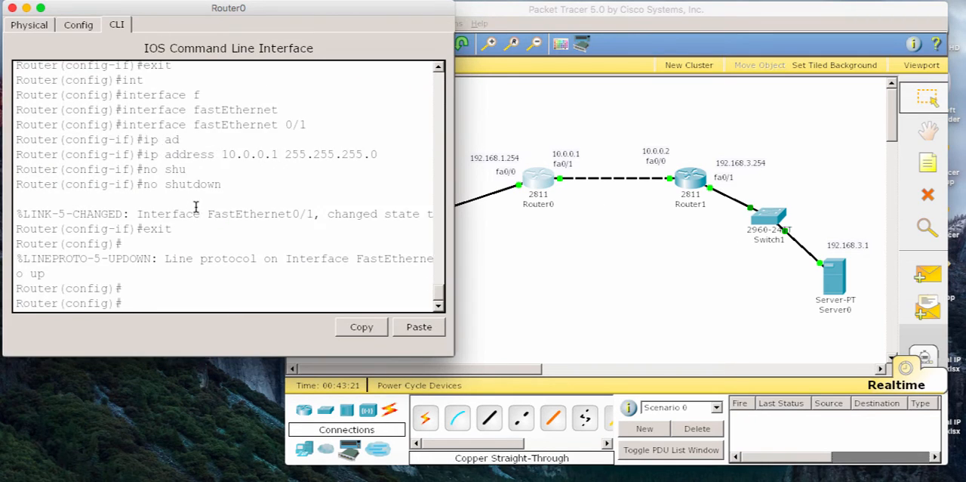
type("ip rout")
key("Tab")
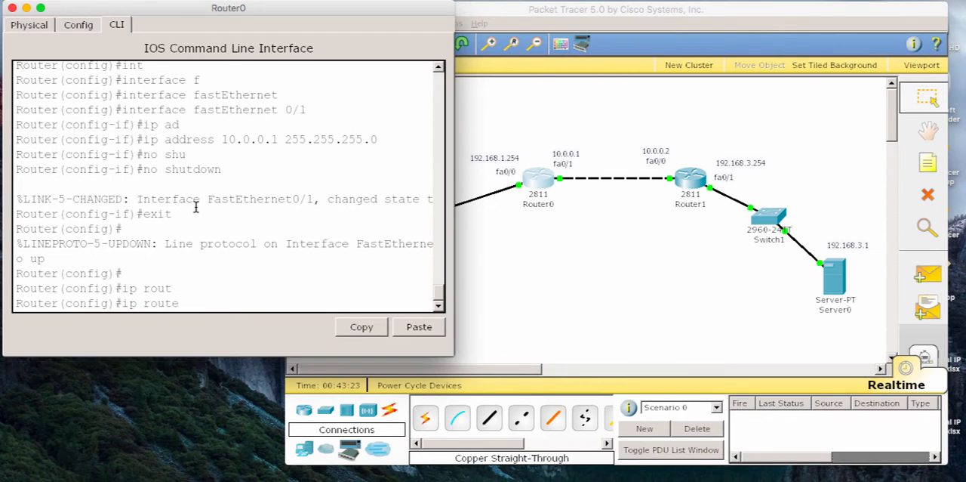
type("192.168.3.0 255.255.255")
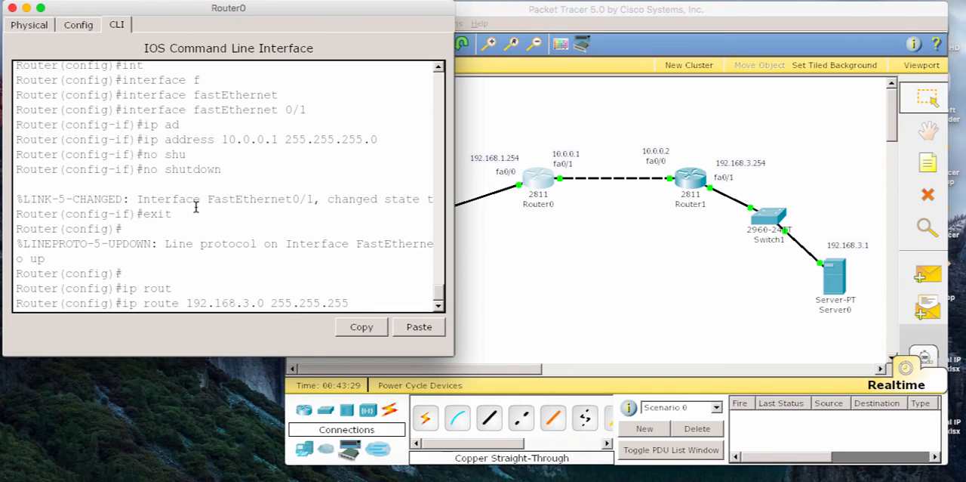
type(".0 fa")
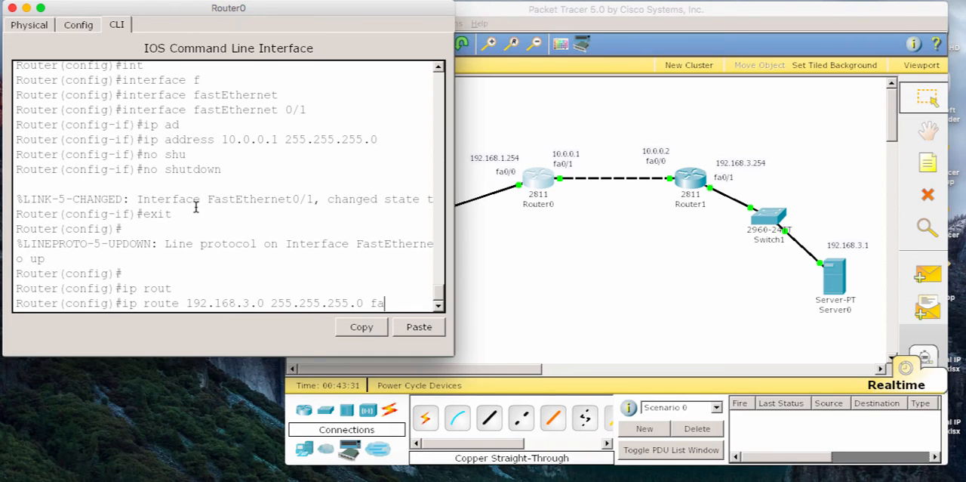
type("0/1")
key("Return")
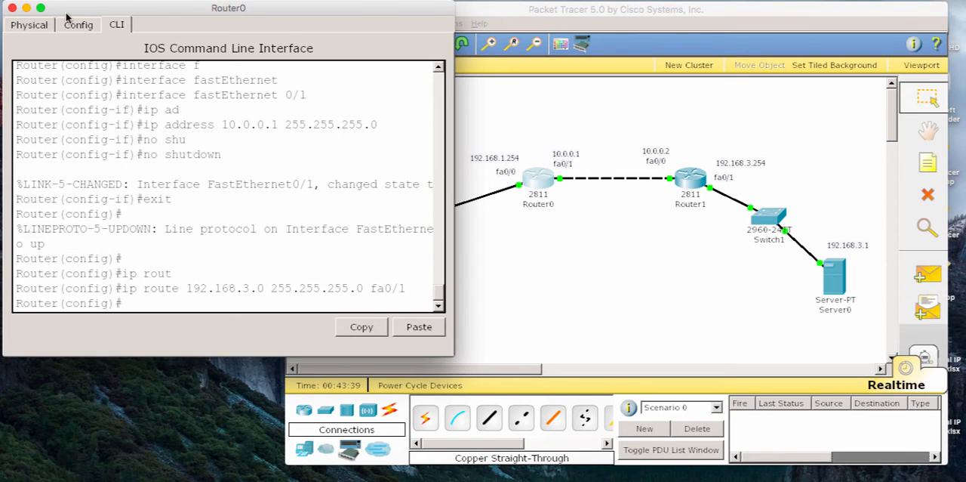
Step: Add a static route on Router1 to 192.168.1.0 with mask 255.255.255.0 through fa0/0, then exit configuration mode and close the Router1 window
left_click(12, 7)
left_click(684, 182)
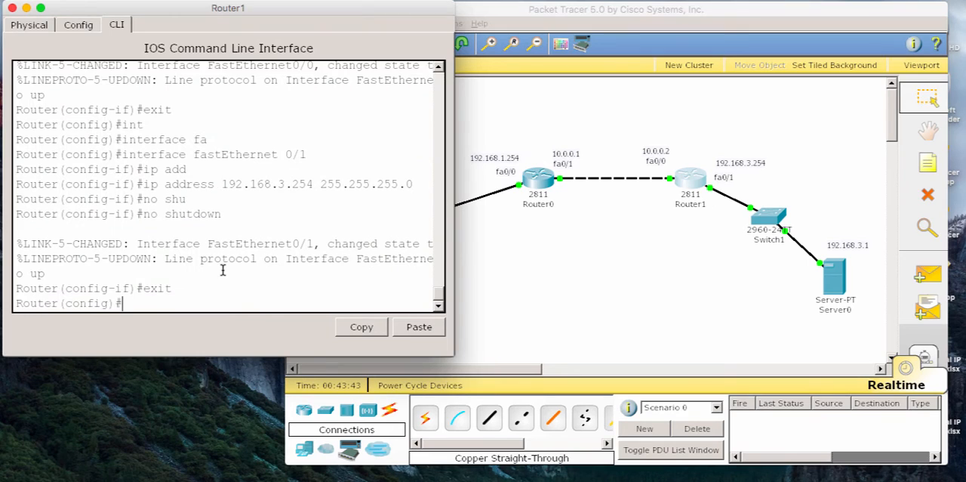
key("Return")
key("Return")
type("ip rout")
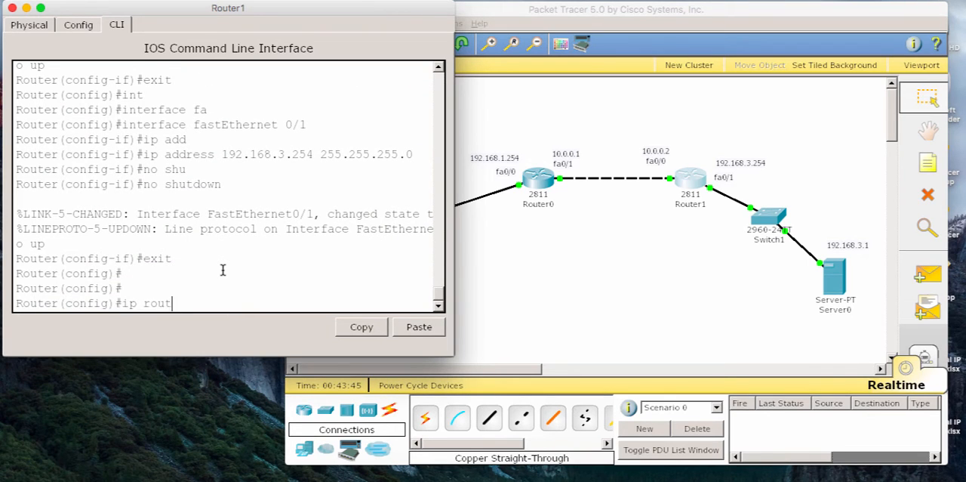
key("Tab")
type("192.168.")
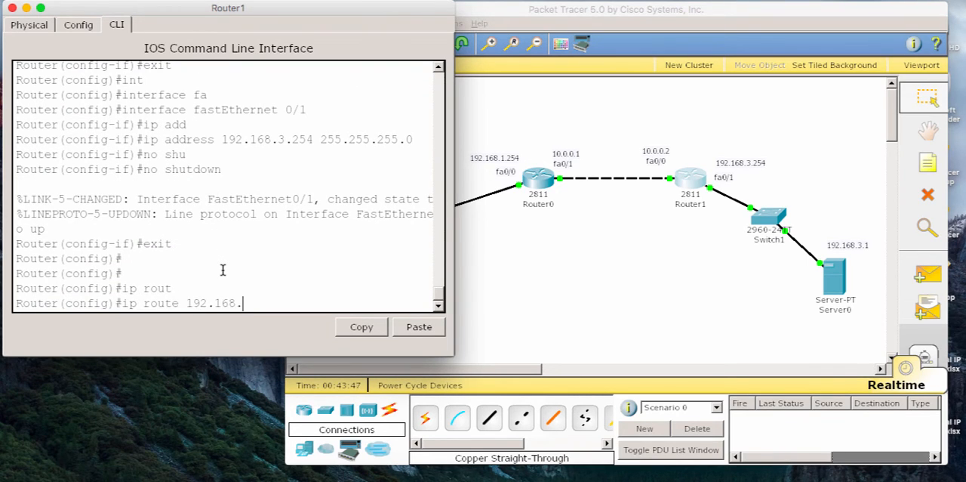
type("1.0 255.255.255.0 fa")
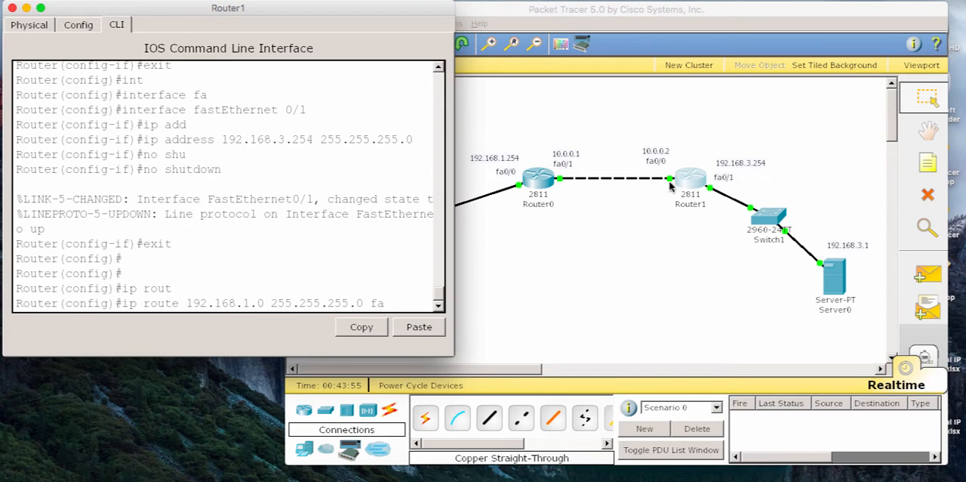
type("0/0")
key("Return")
type("exit")
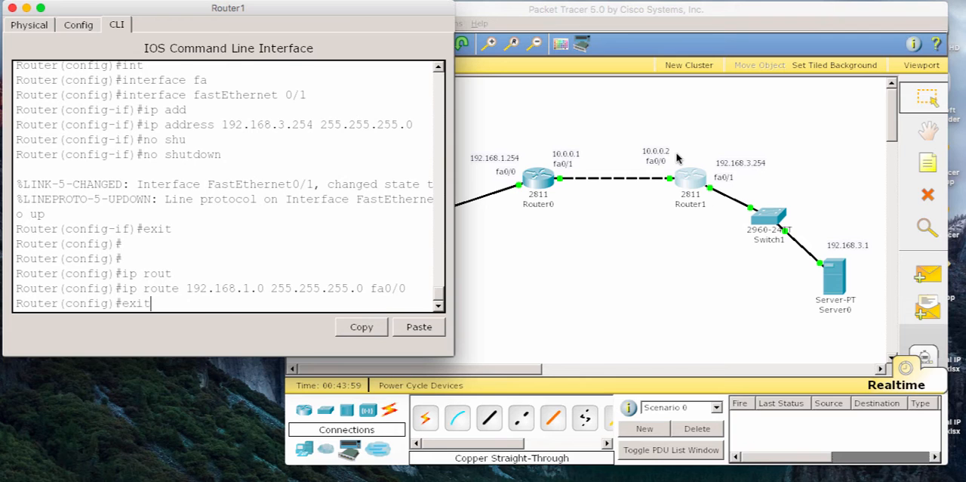
key("Return")
left_click(12, 7)
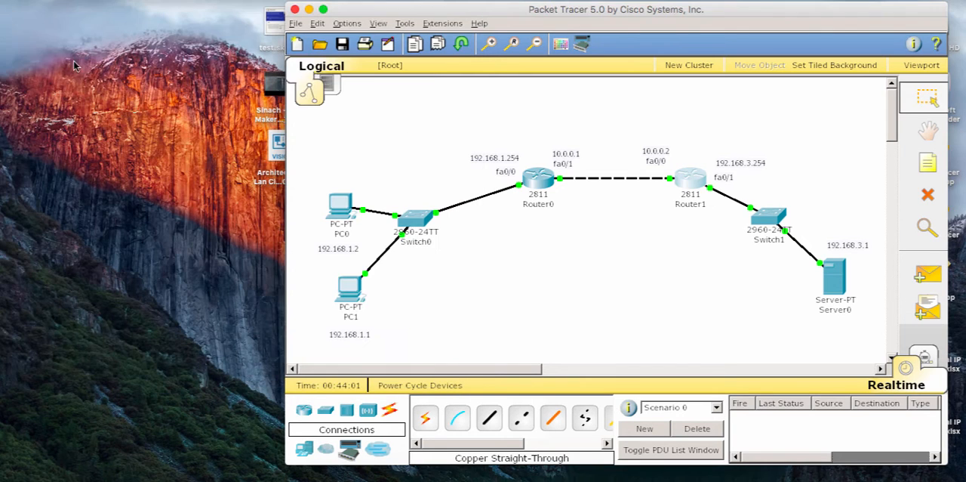
Step: Ping 10.0.0.2 twice from PC1's command prompt to retest connectivity to Router1, then close the PC1 window
left_click(345, 281)
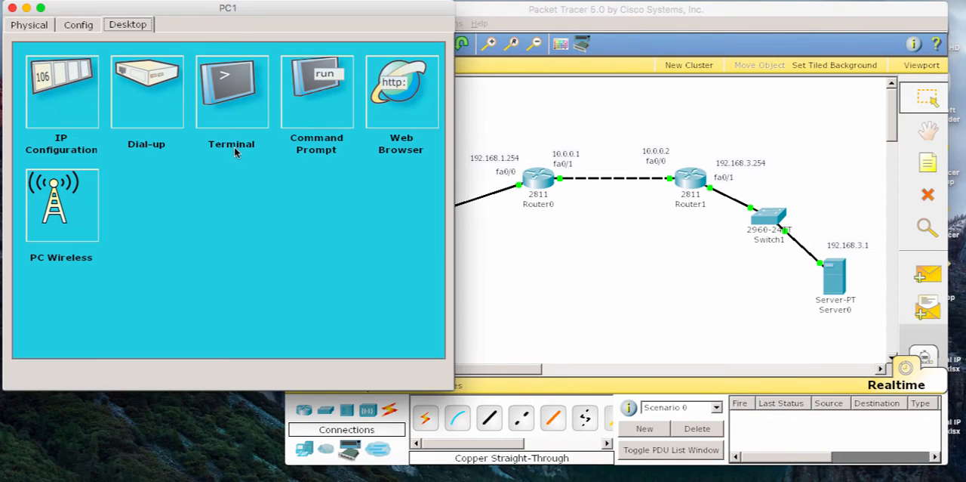
left_click(318, 97)
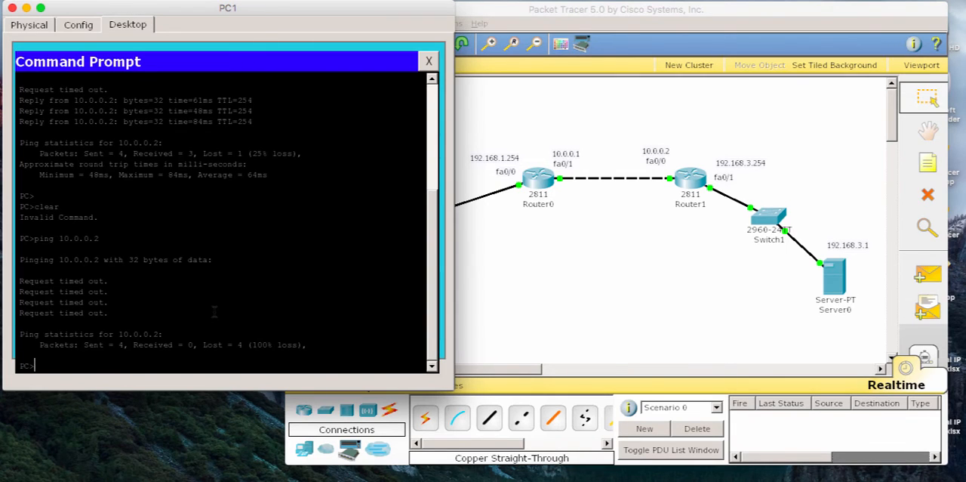
key("Up")
key("Return")
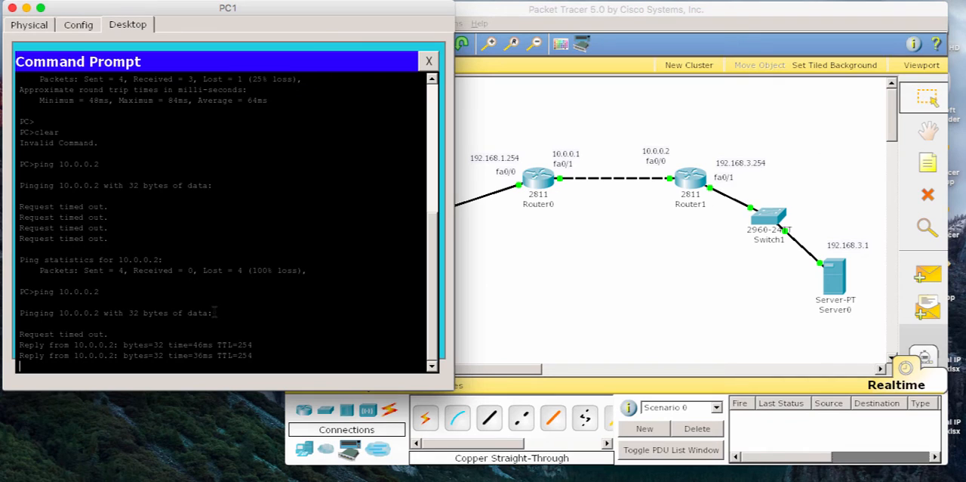
key("Up")
key("Return")
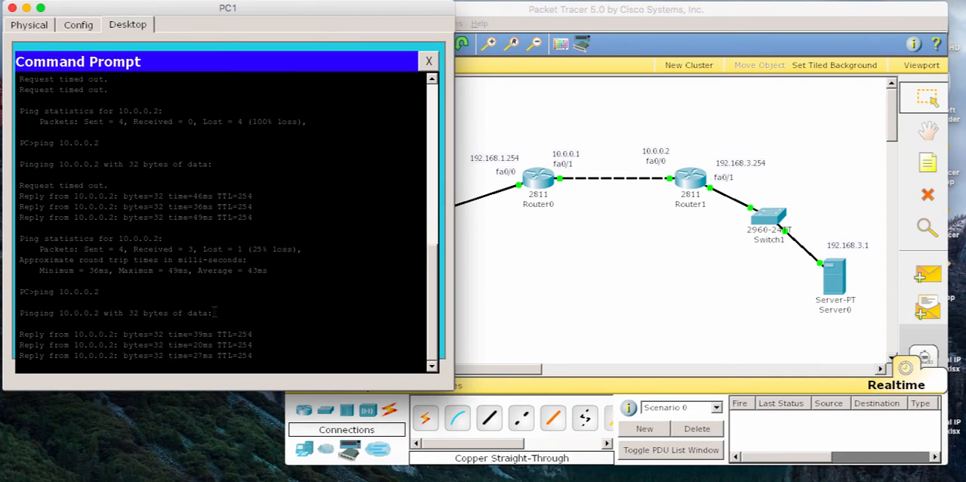
left_click(12, 8)
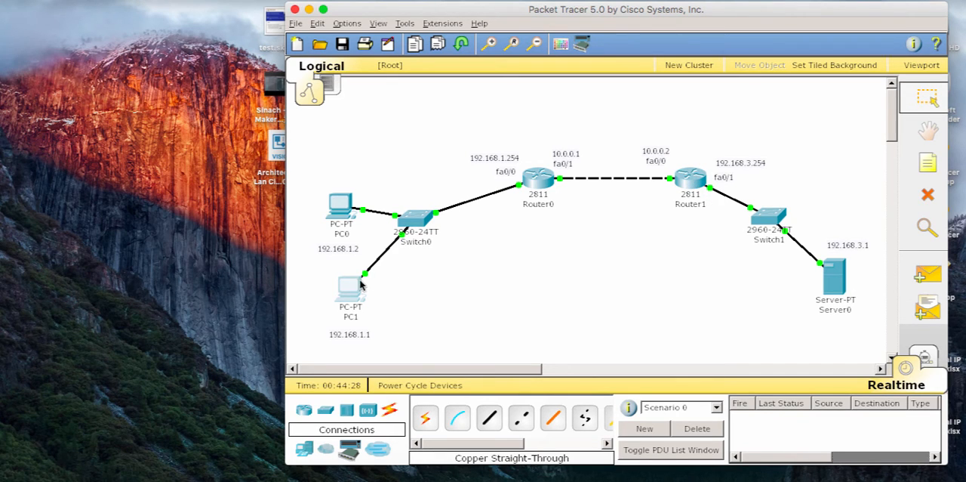
Step: Open Router1's command line and enter global configuration mode with conf terminal
mouse_move(356, 288)
mouse_move(690, 181)
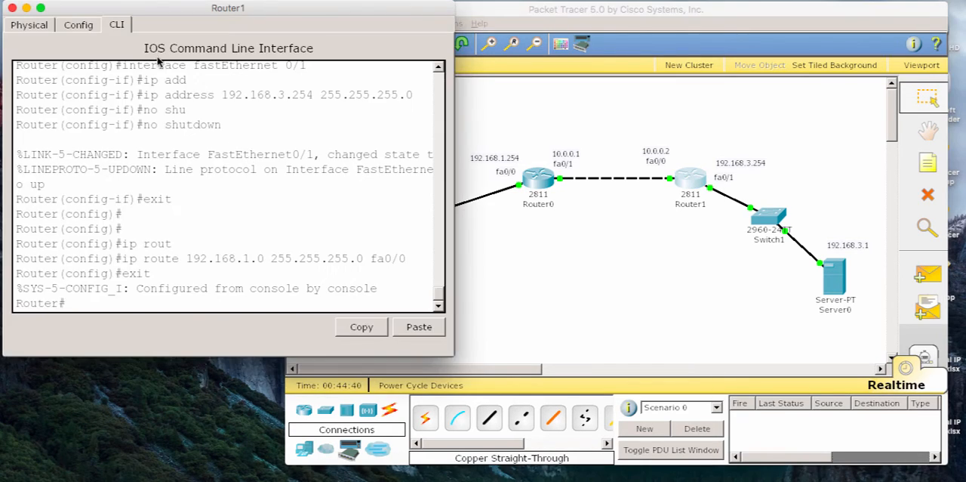
key("Return")
key("Return")
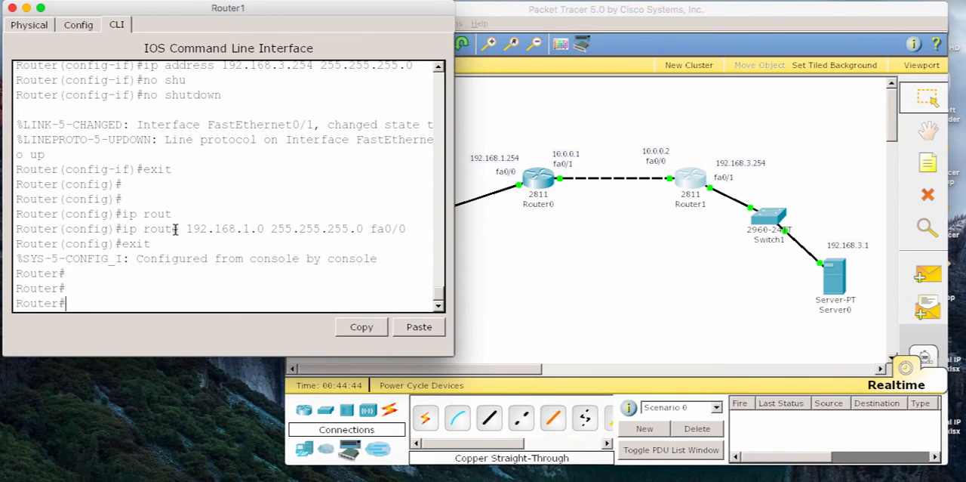
type("conf t")
key("Tab")
key("BackSpace")
key("BackSpace")
key("Return")
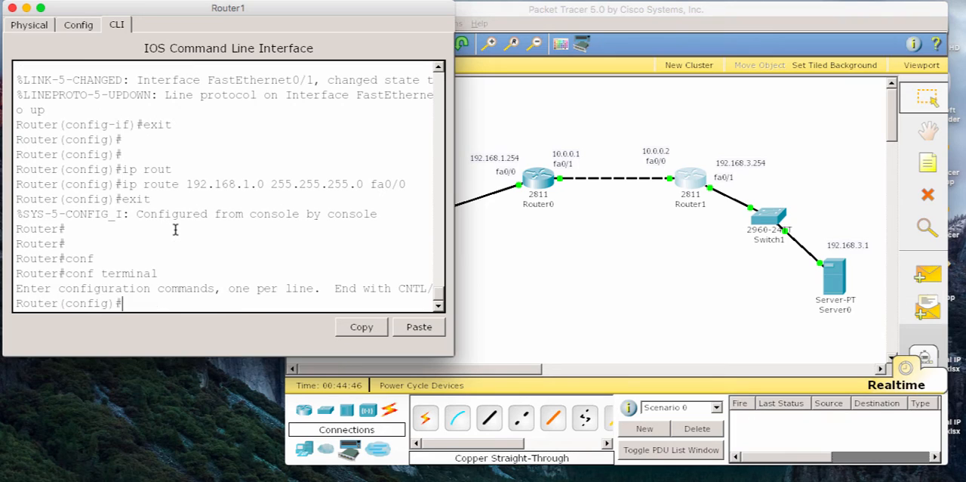
Step: Begin an ip nat inside source command on Router1, consulting the context help for the available keywords
type("ip nat")
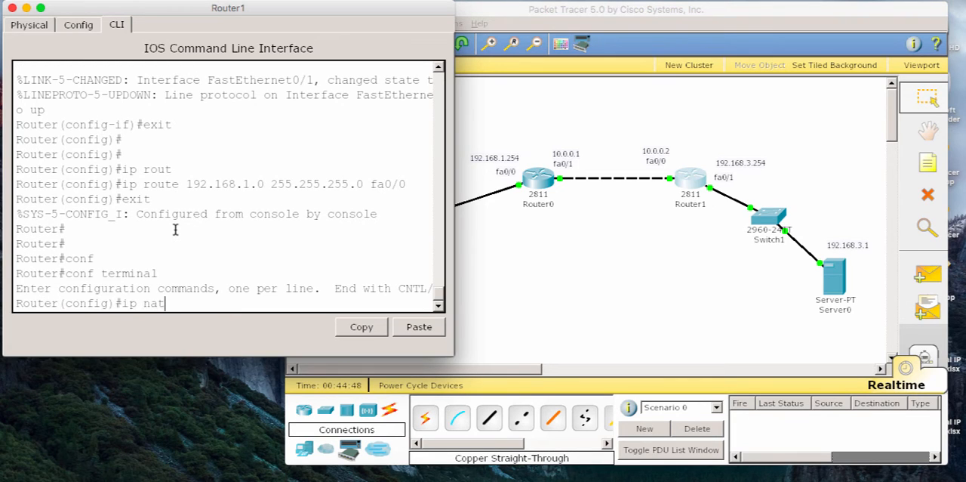
key("Tab")
type("so")
key("Tab")
type("r")
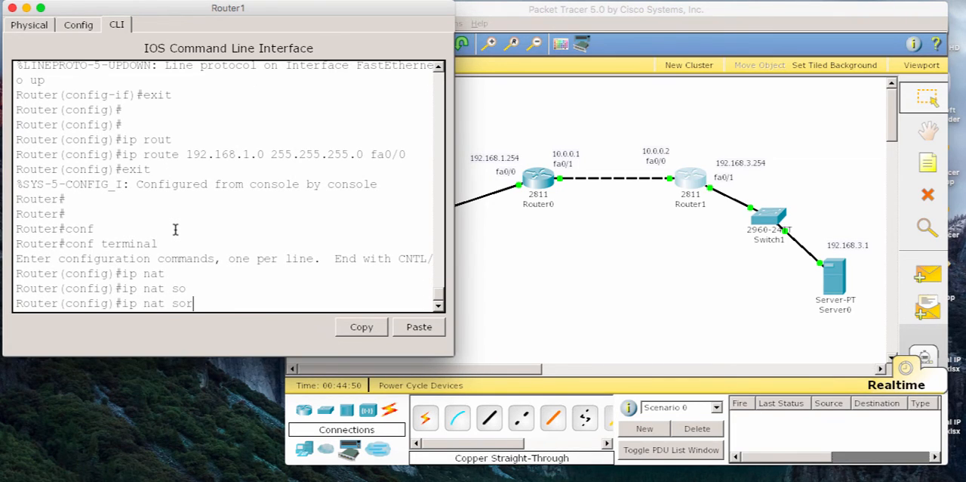
key("Tab")
key("BackSpace")
key("BackSpace")
key("BackSpace")
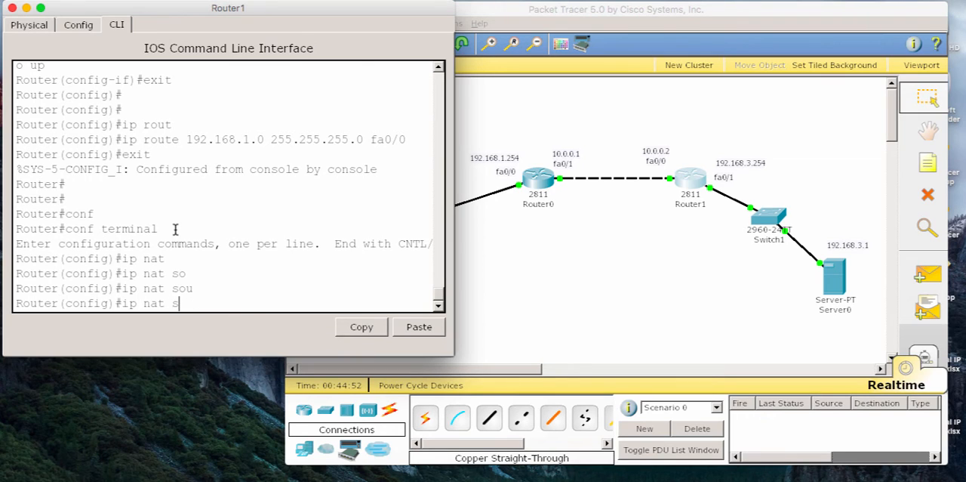
type("?in")
key("Tab")
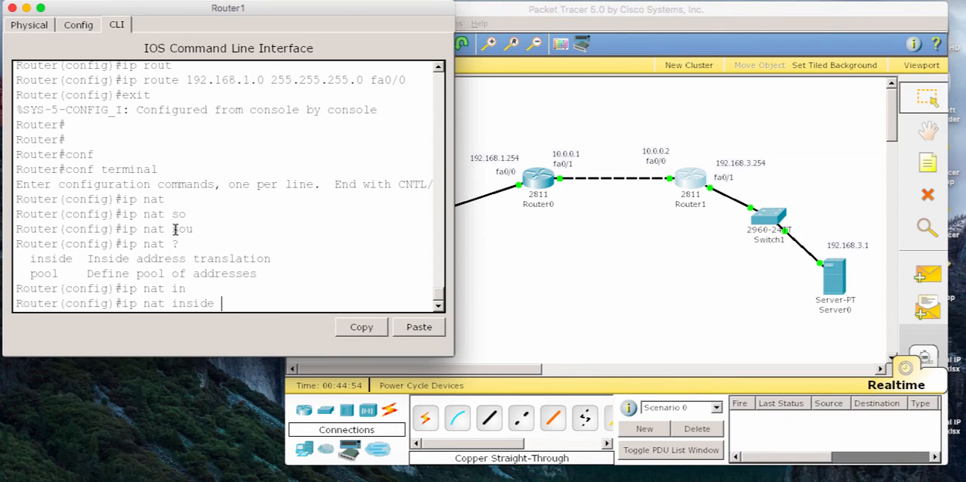
type("?")
type("sou")
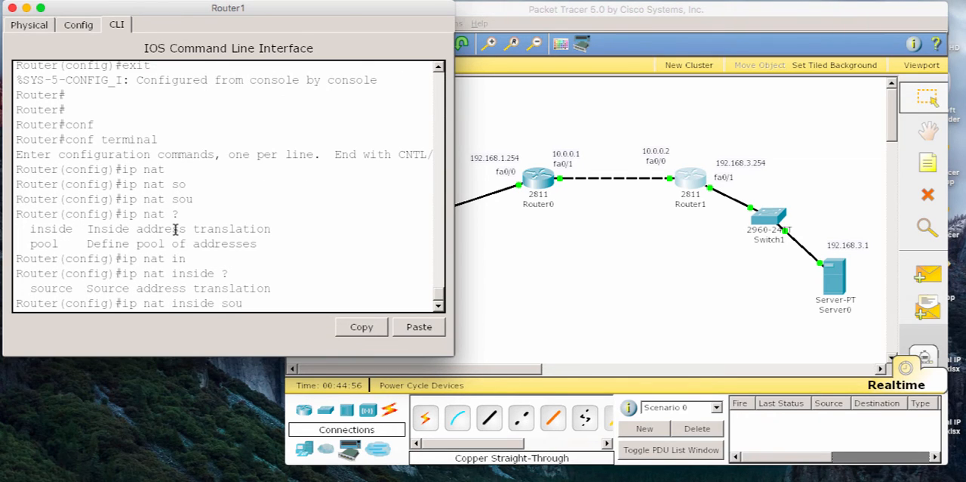
key("Tab")
Step: Extend the NAT command with the static and tcp keywords and request help on the next argument
type("sgt")
key("Tab")
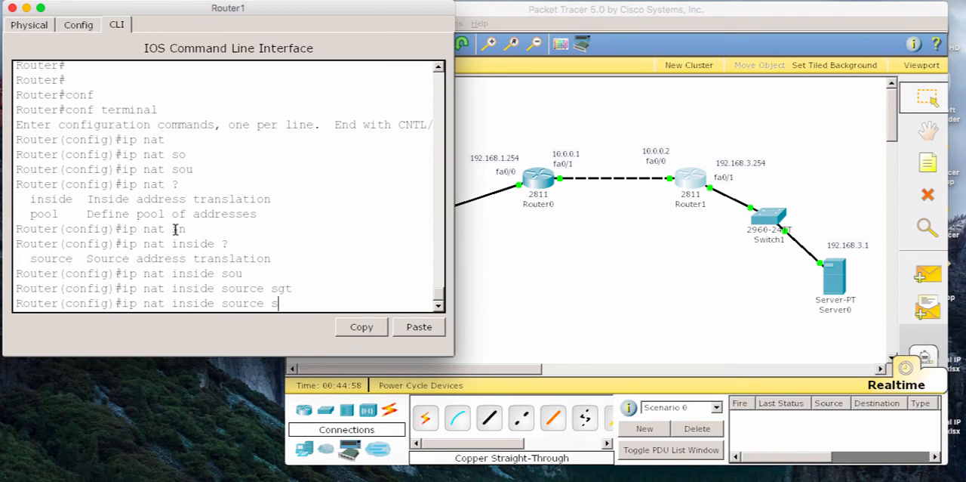
type("t")
key("Tab")
type("tc")
key("Tab")
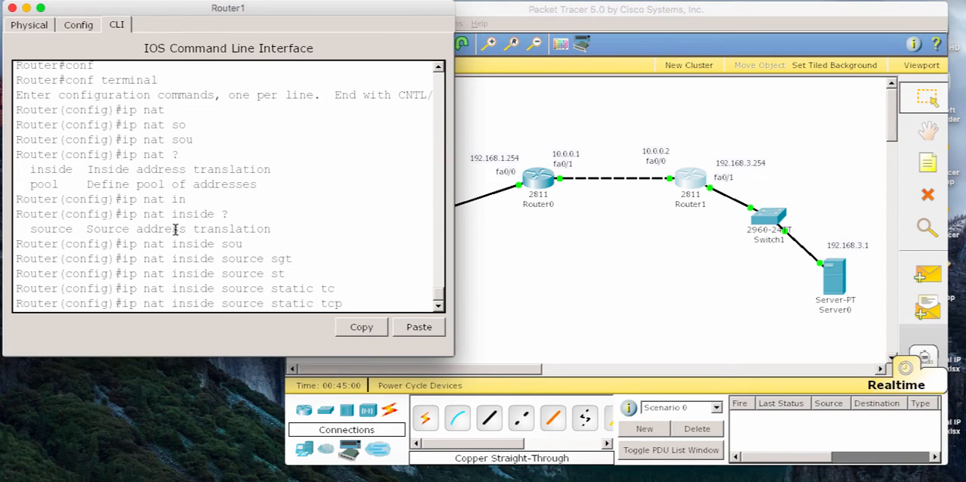
type("?")
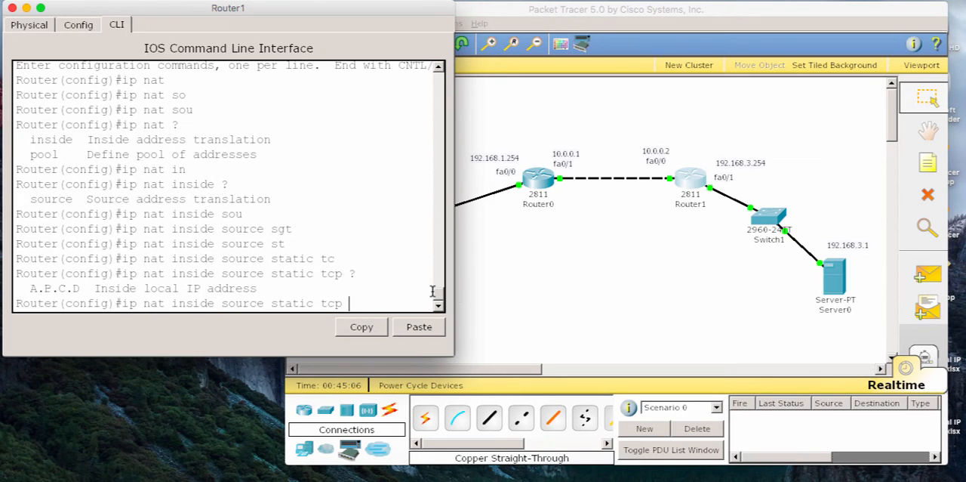
Step: Add inside local address 192.168.3.1 and local port 80 to the NAT command, widening the Router1 window to show the whole line
type("192.168.3.1 ?")
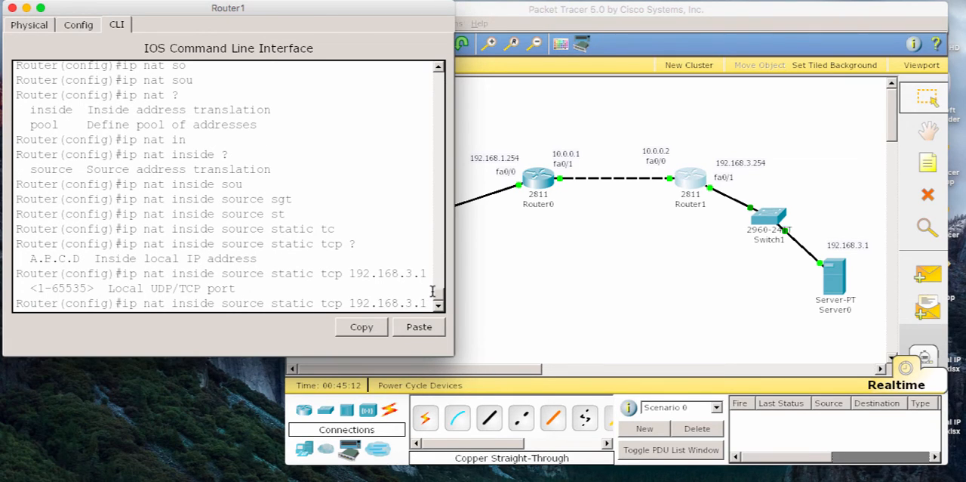
left_click_drag(455, 248, 593, 255)
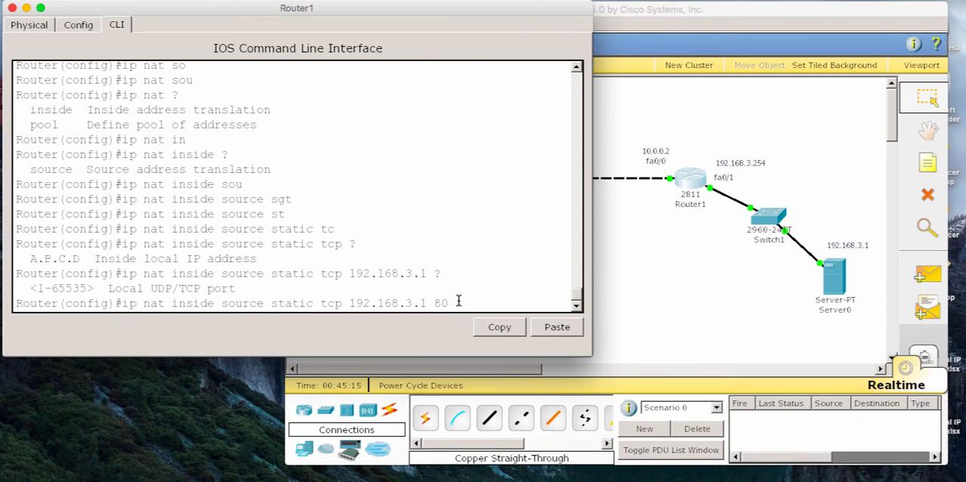
type("?")
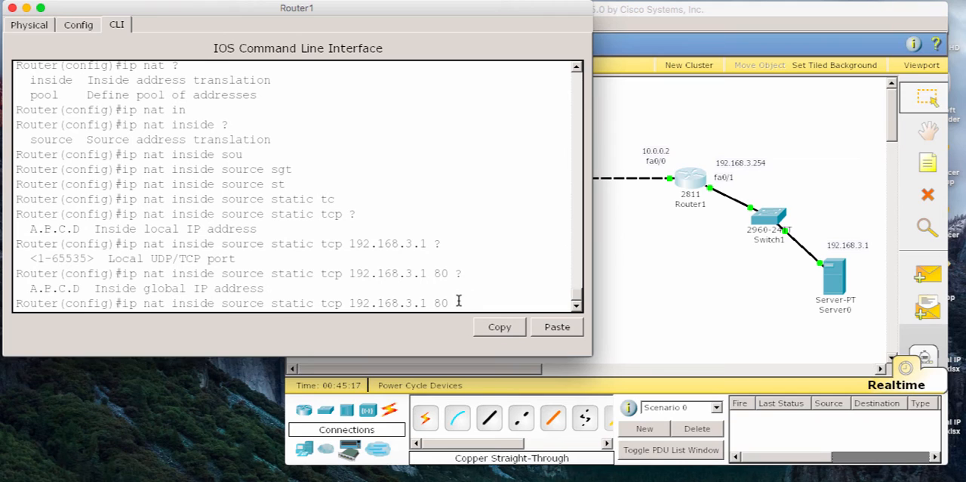
type("10.0.0.2")
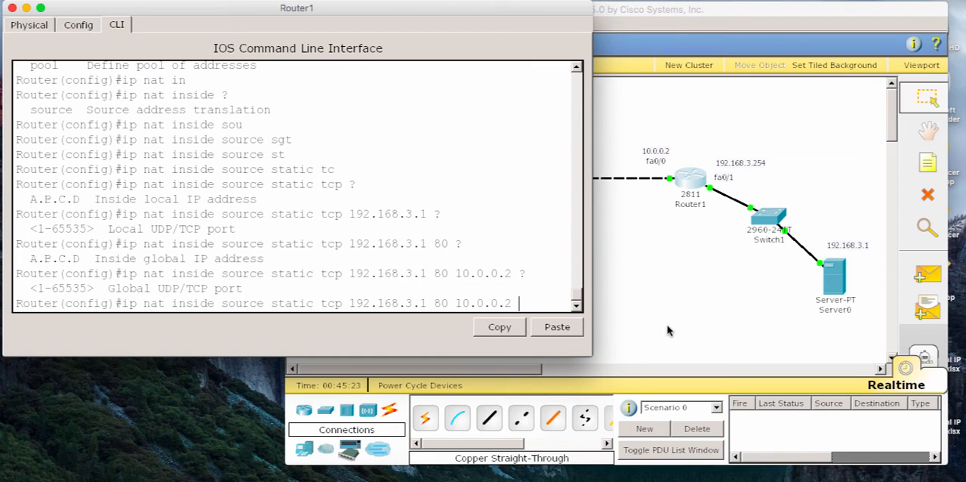
type(" ? 80")
Step: Complete the static NAT command with inside global address 10.0.0.2 and global port 80, and run it
key("Return")
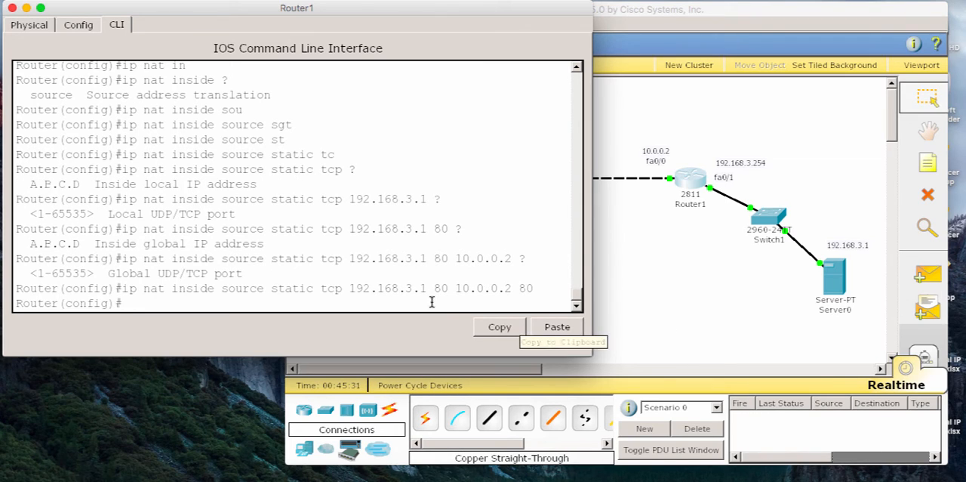
Step: Mark Router1's FastEthernet 0/0 as the NAT outside interface with ip nat outside, then exit the interface configuration
type("i")
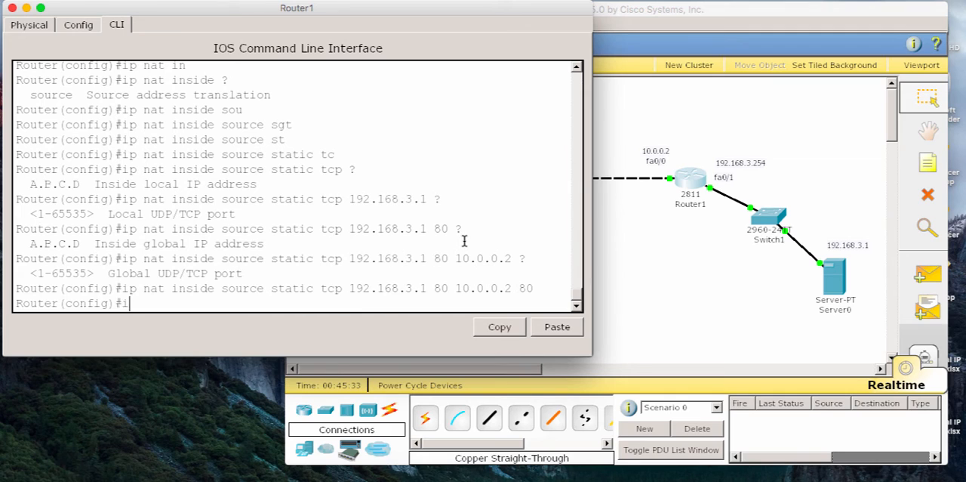
type("p")
key("BackSpace")
key("BackSpace")
type("nt")
key("Tab")
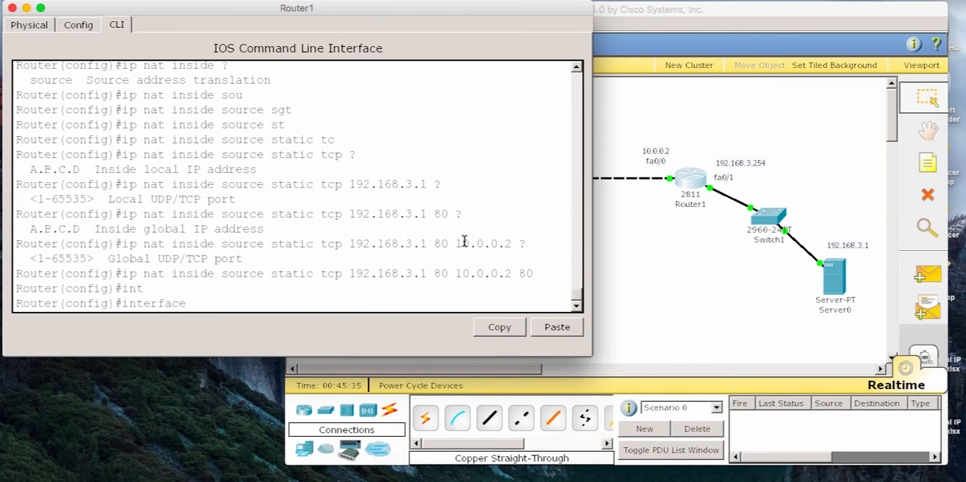
type("fa")
key("Tab")
type("0/")
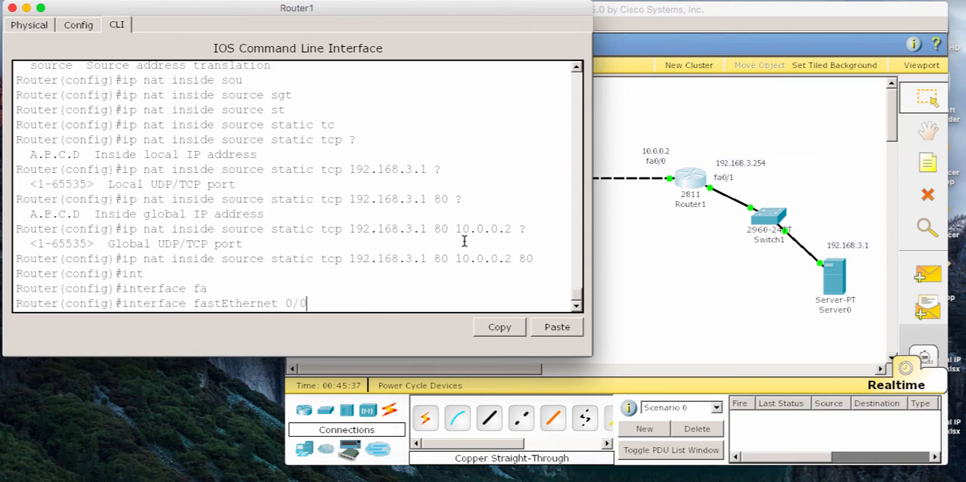
type("0")
key("Return")
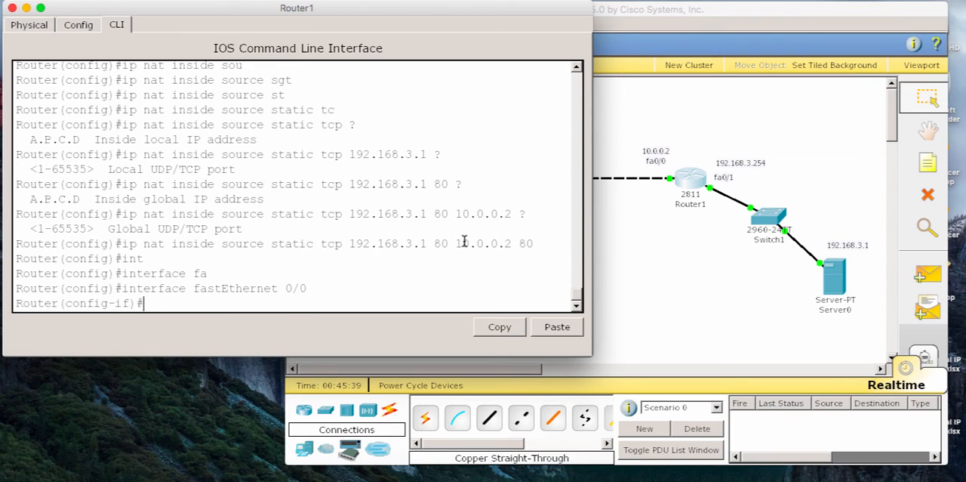
type("ip na")
key("Tab")
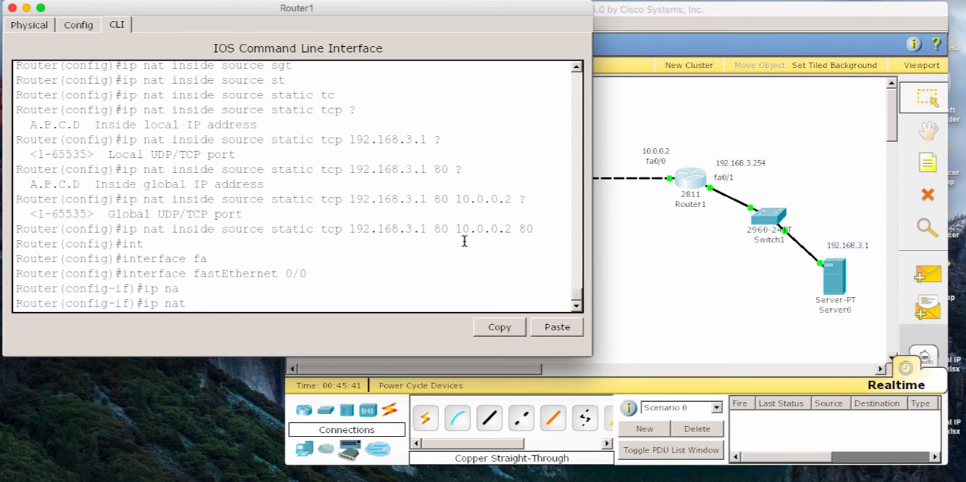
type("ou")
key("Tab")
key("Return")
type("exit")
key("Return")
Step: Mark Router1's FastEthernet 0/1 as the NAT inside interface with ip nat inside, then exit the interface configuration and close the router window
type("int")
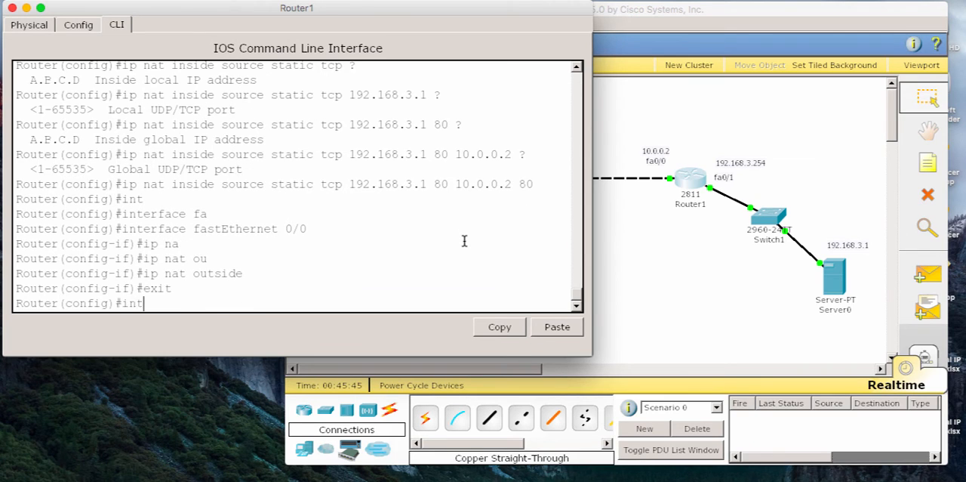
key("Tab")
type("fa")
key("Tab")
type("0/1")
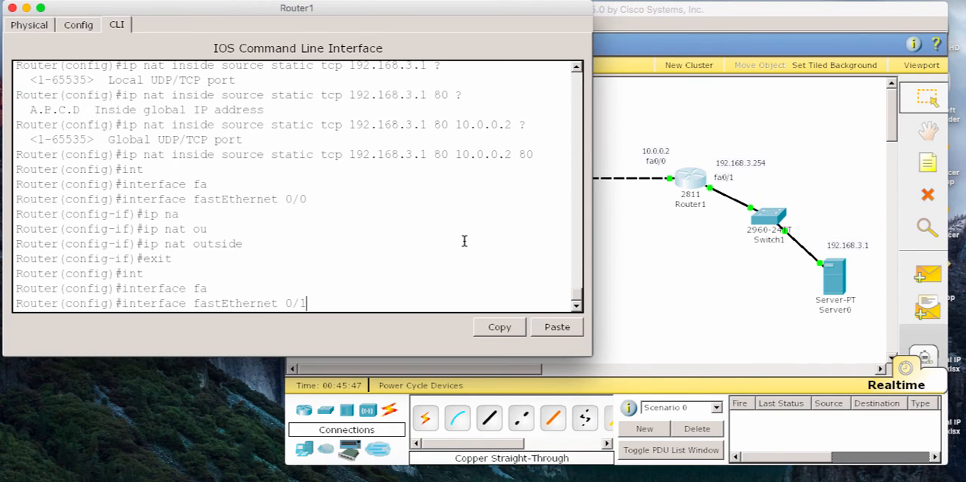
key("Return")
type("ip nat")
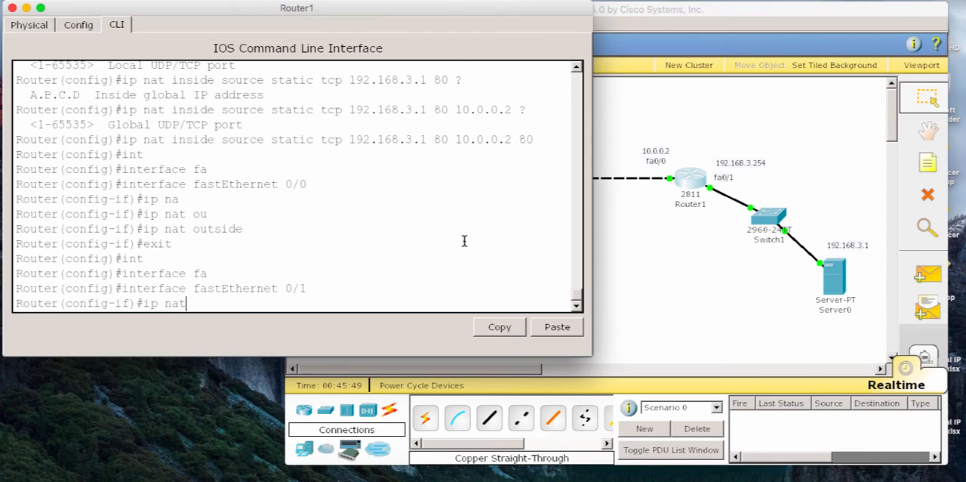
key("Tab")
type("insi")
key("Tab")
key("Return")
type("er(config-if)#e")
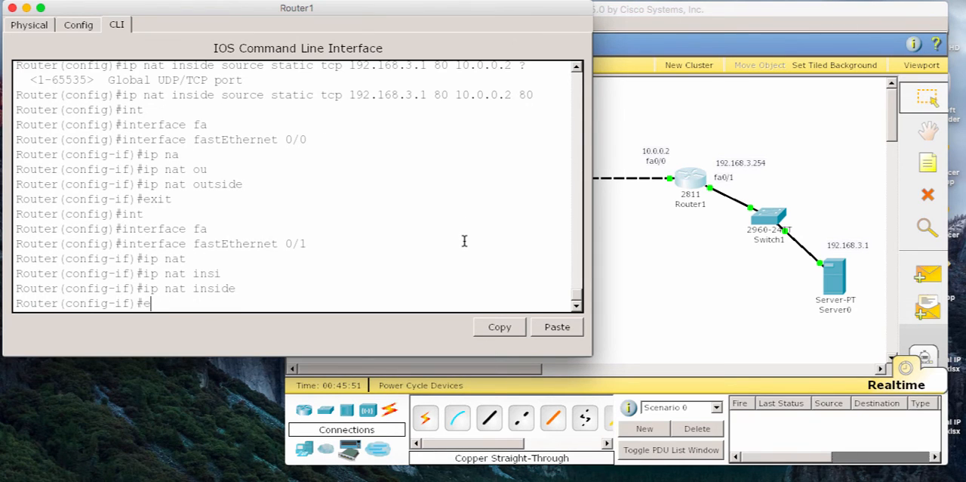
type("xit")
key("Return")
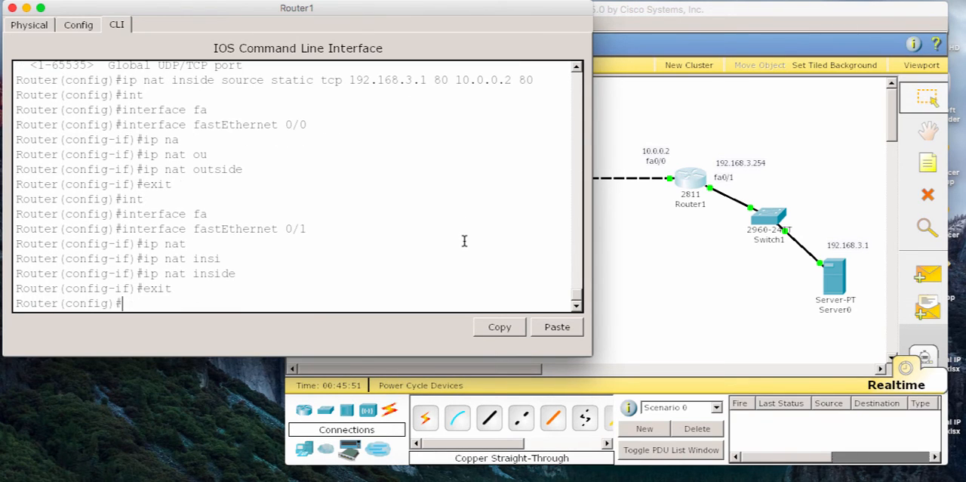
left_click(11, 7)
Step: Ping 10.0.0.2 from PC1's command prompt, then load 10.0.0.2 in PC1's web browser
left_click(347, 298)
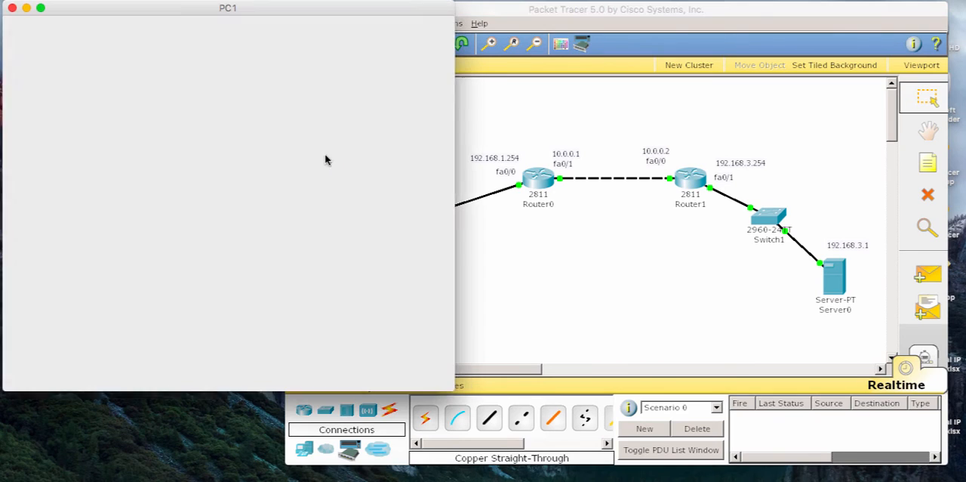
left_click(321, 96)
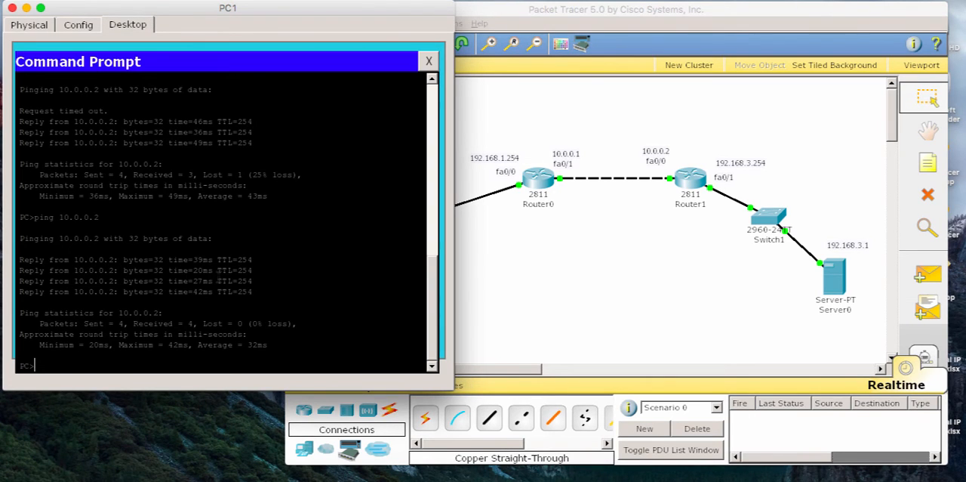
key("Up")
key("Return")
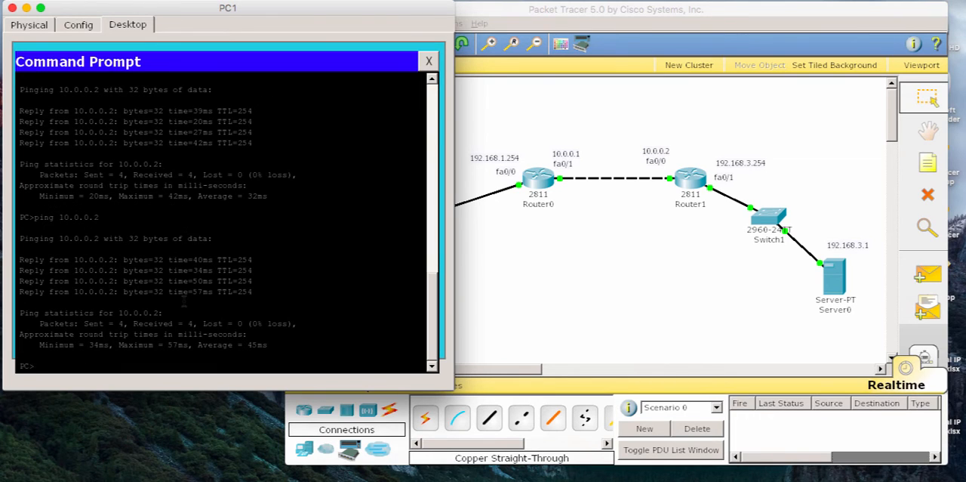
left_click(430, 62)
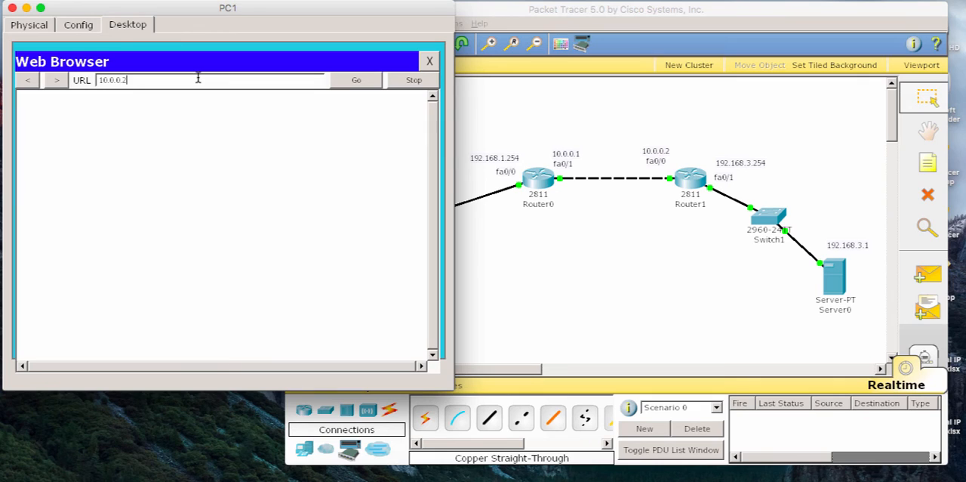
key("Return")
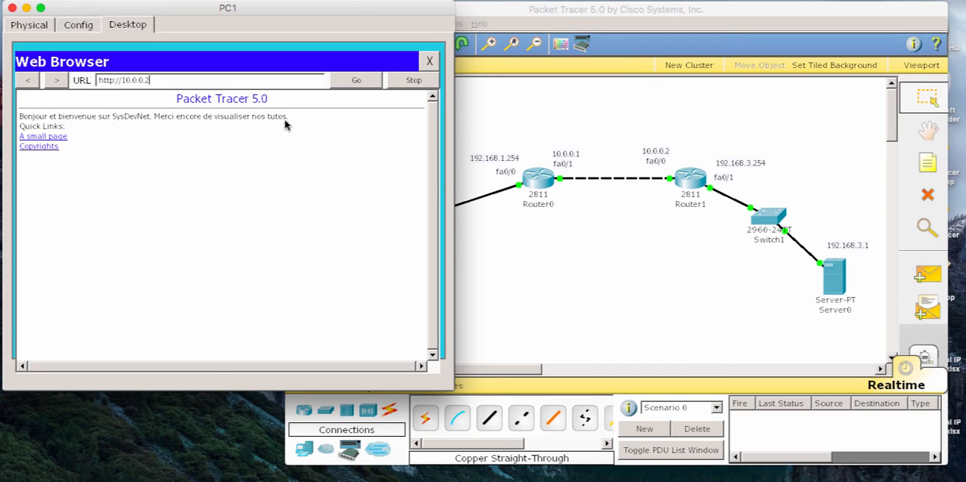
Step: Open the HTTP service configuration of Server0
left_click(732, 297)
left_click(832, 286)
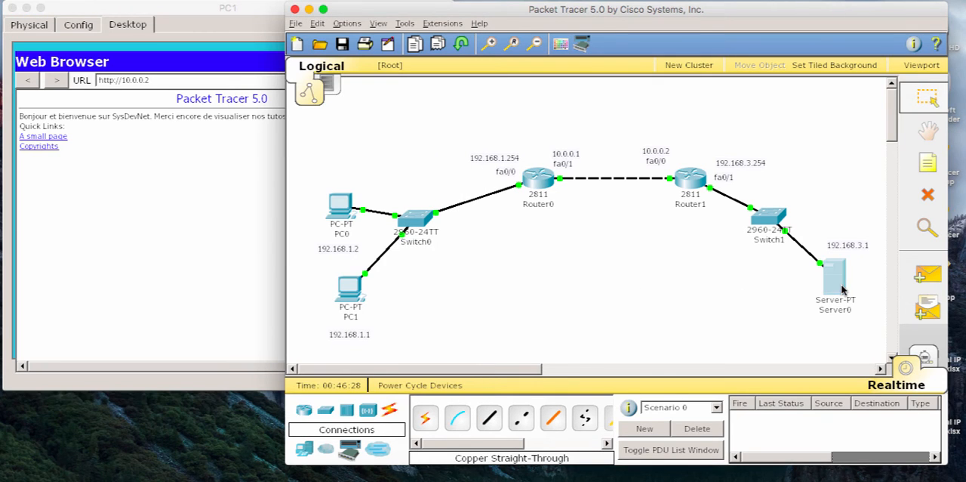
left_click(85, 36)
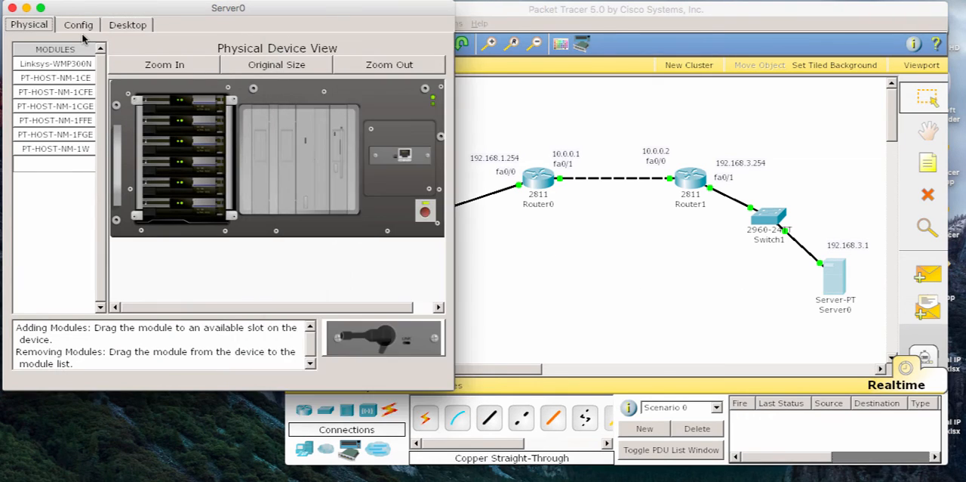
left_click(79, 24)
left_click(66, 94)
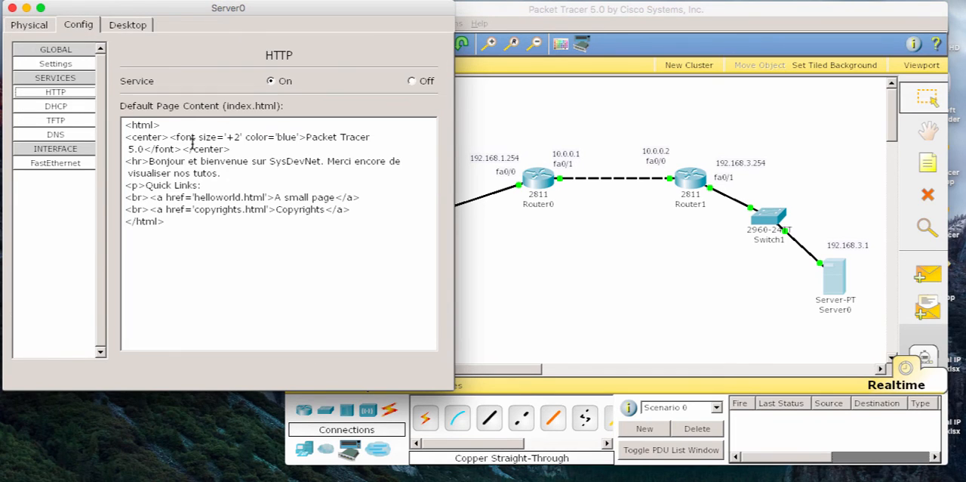
Step: Add "C'est avec plaisir que nous vous partageons les vidéos." after "visualiser nos tutos." in Server0's default page, then close the server window
left_click(227, 174)
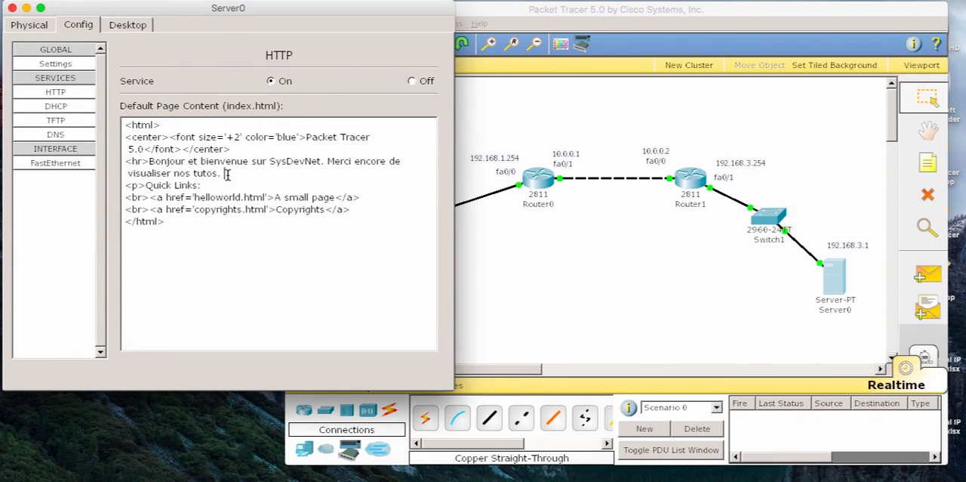
type("C'es")
type("t avair p")
type("l")
key("BackSpace")
key("BackSpace")
key("BackSpace")
key("BackSpace")
key("BackSpace")
key("BackSpace")
type("ec plaisir q")
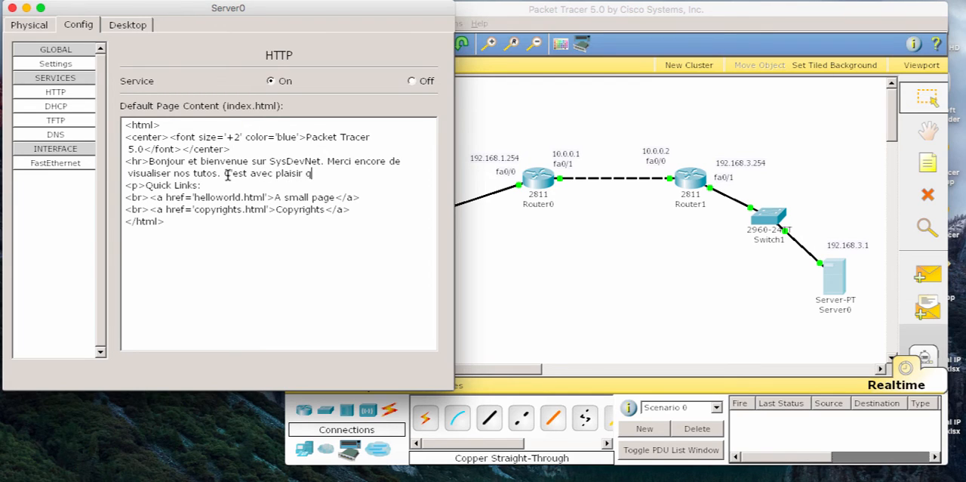
type("ue vous")
key("BackSpace")
key("BackSpace")
key("BackSpace")
key("BackSpace")
type("nous vous partageons ")
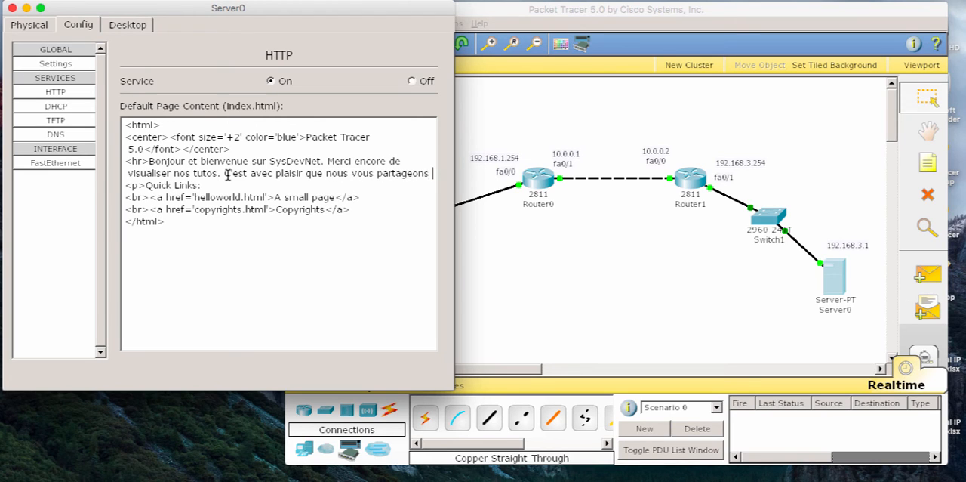
type("les vidés")
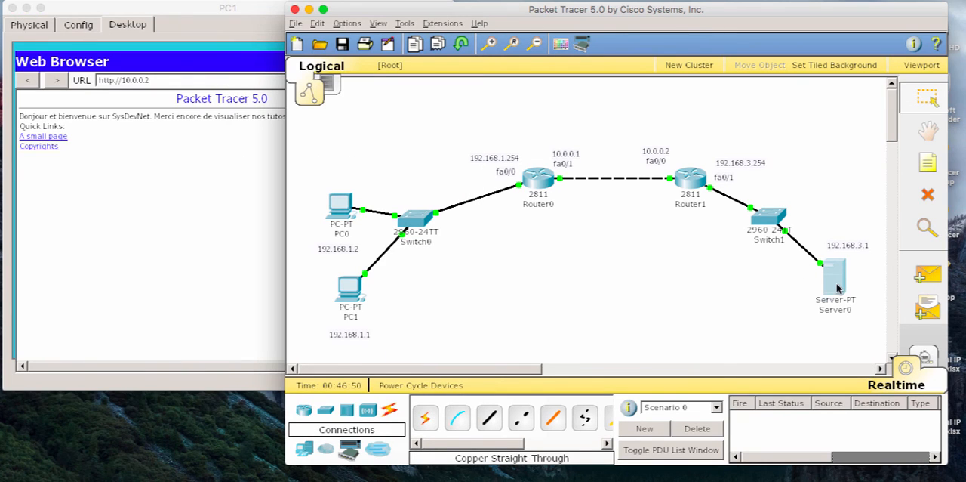
left_click(115, 149)
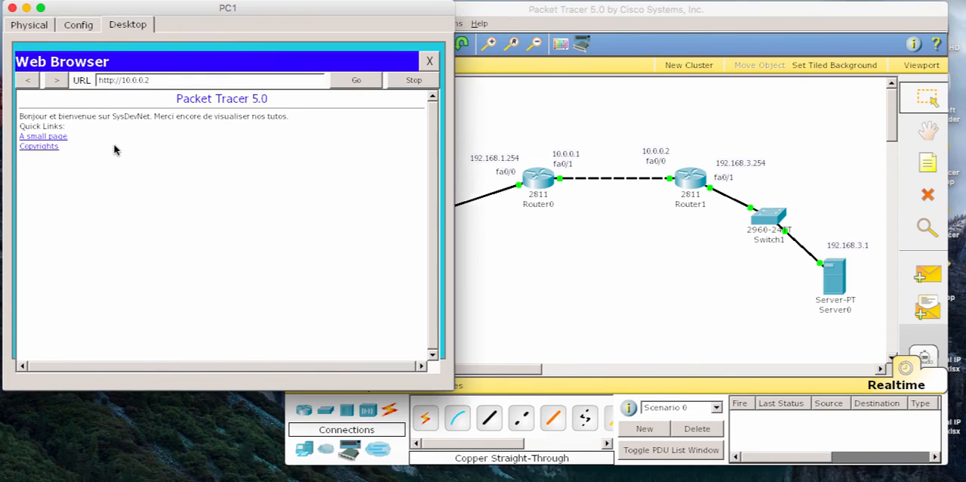
left_click(245, 82)
key("Return")
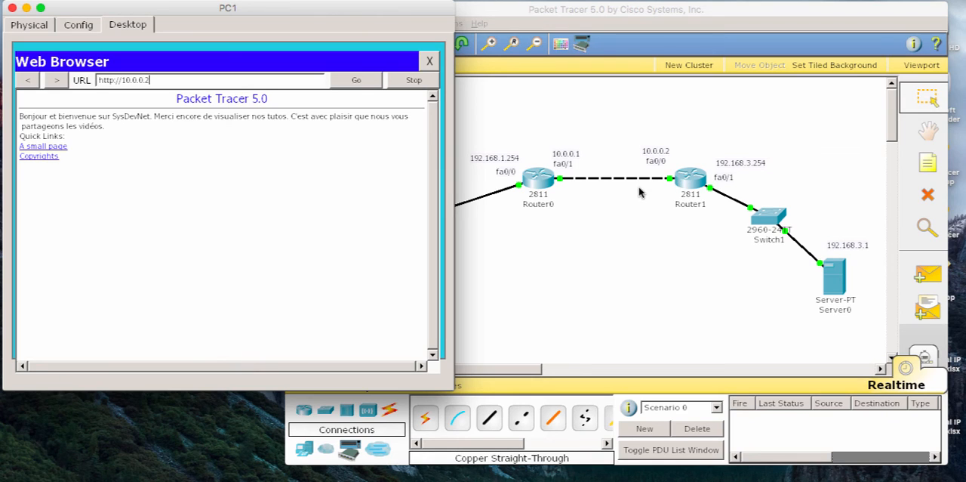
left_click_drag(119, 158, 15, 98)
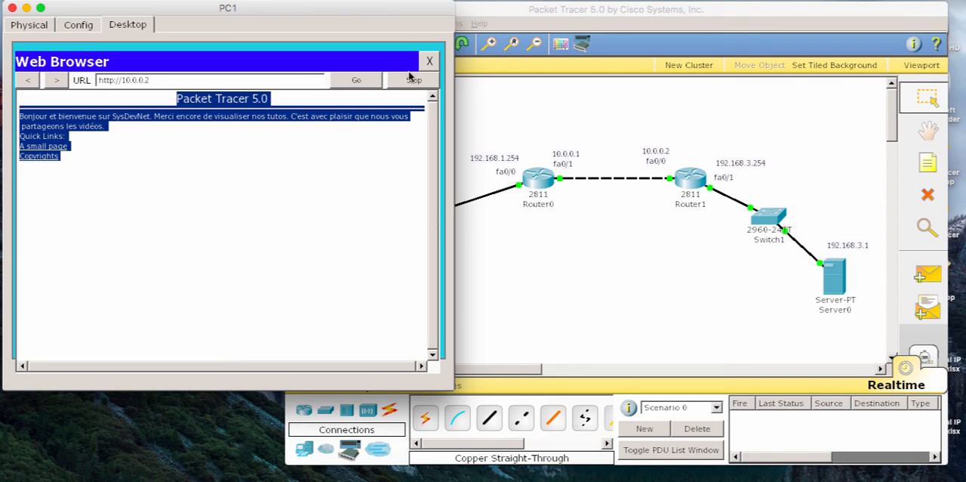
left_click(10, 7)
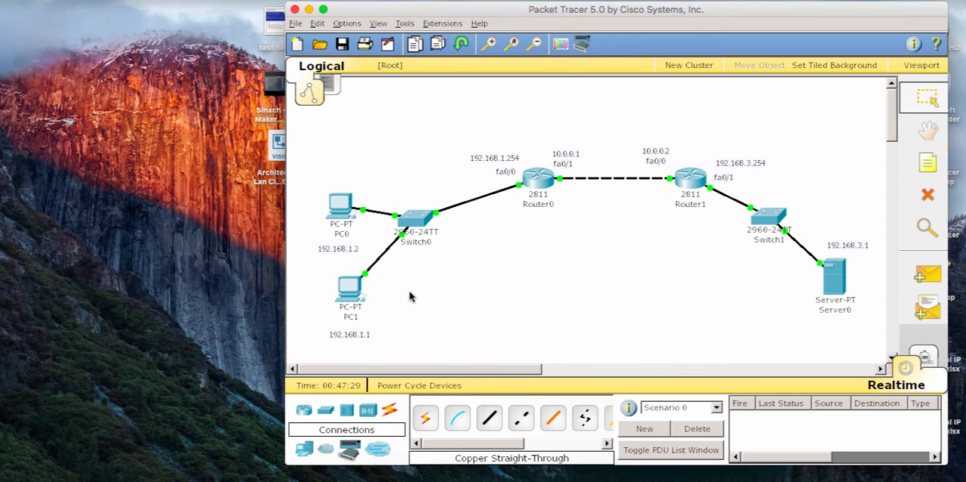
Step: Ping 10.0.0.2 twice from PC0's command prompt, then close the prompt
left_click(337, 205)
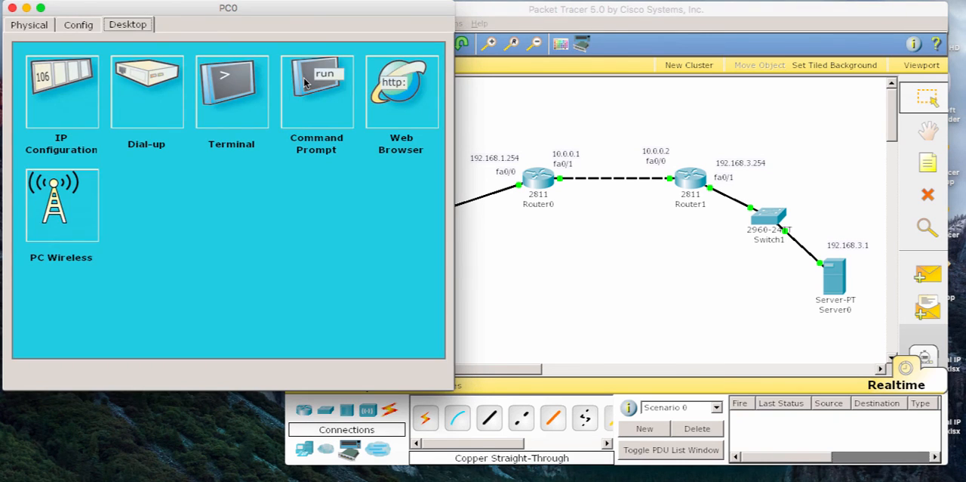
left_click(308, 85)
key("Up")
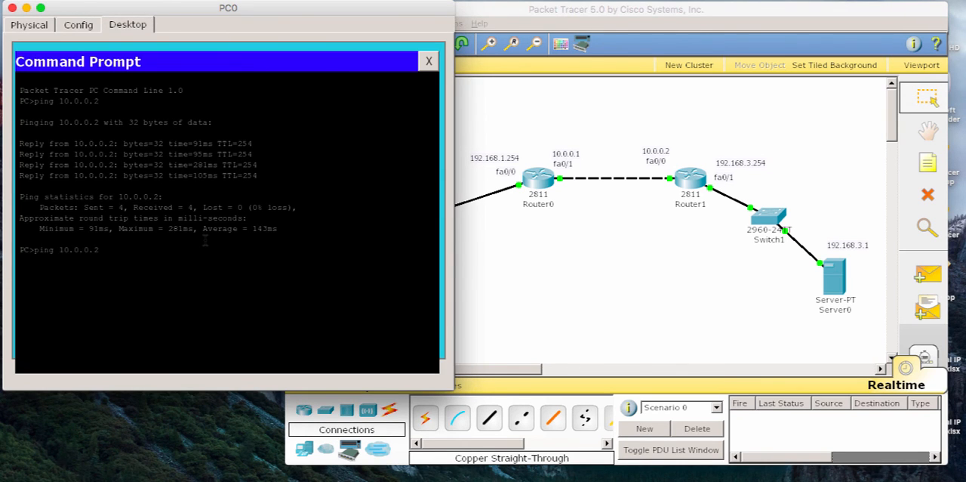
key("Return")
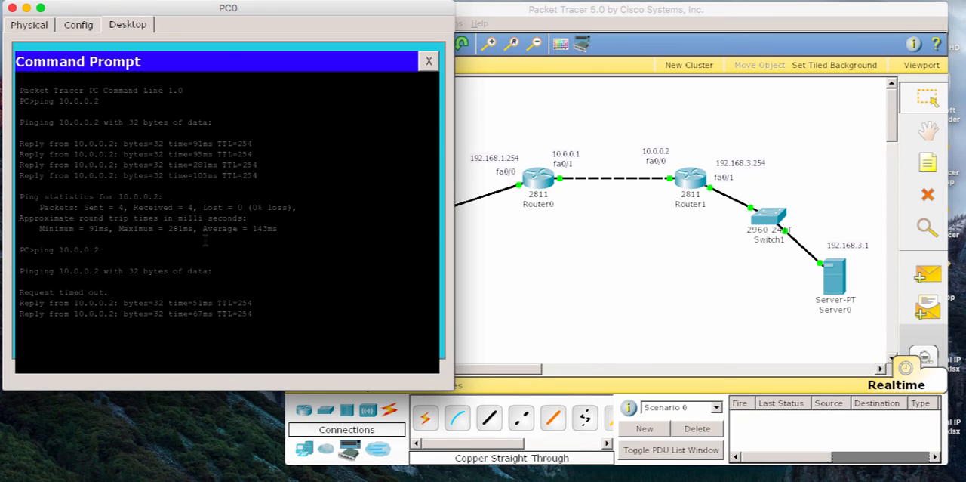
key("Up")
key("Return")
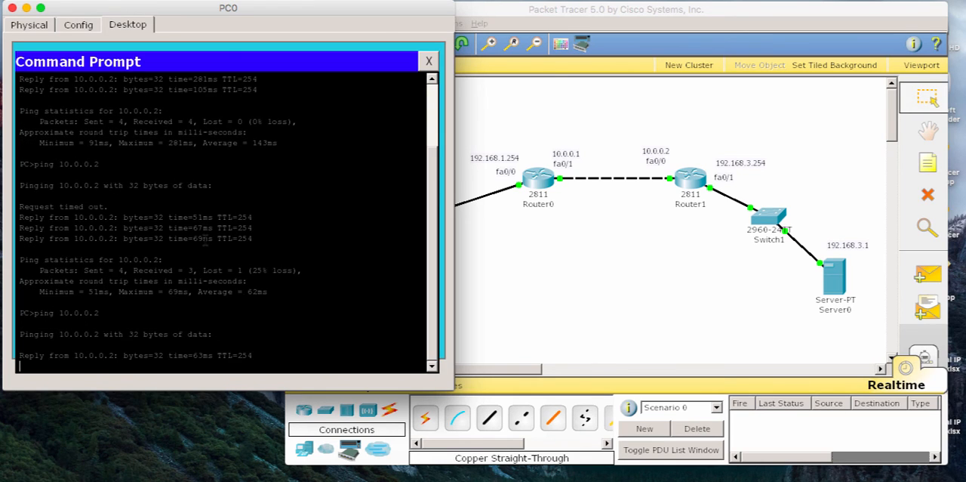
left_click(425, 64)
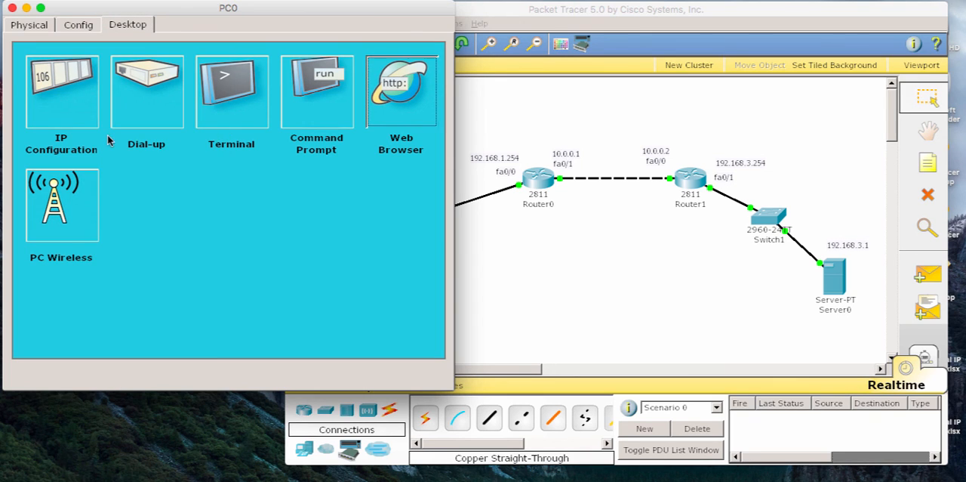
key("Return")
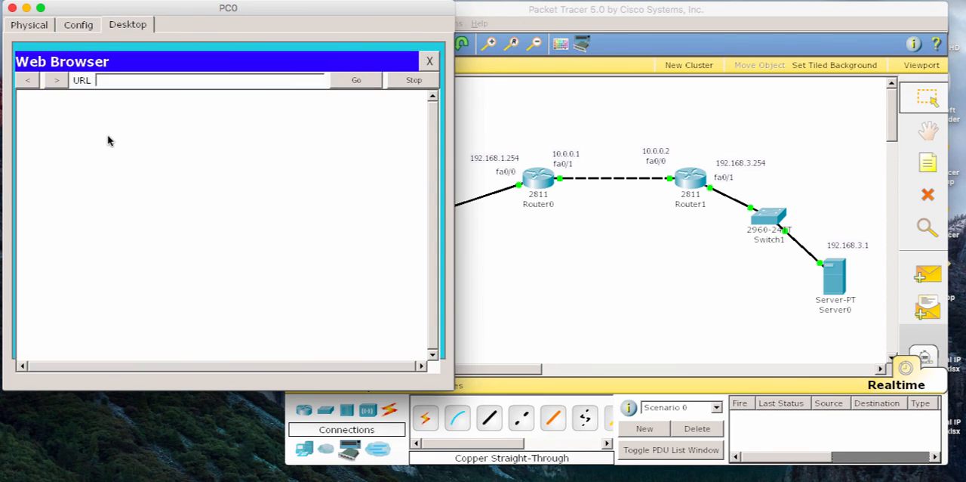
left_click(134, 86)
type("http://10.0.0.2")
left_click(342, 87)
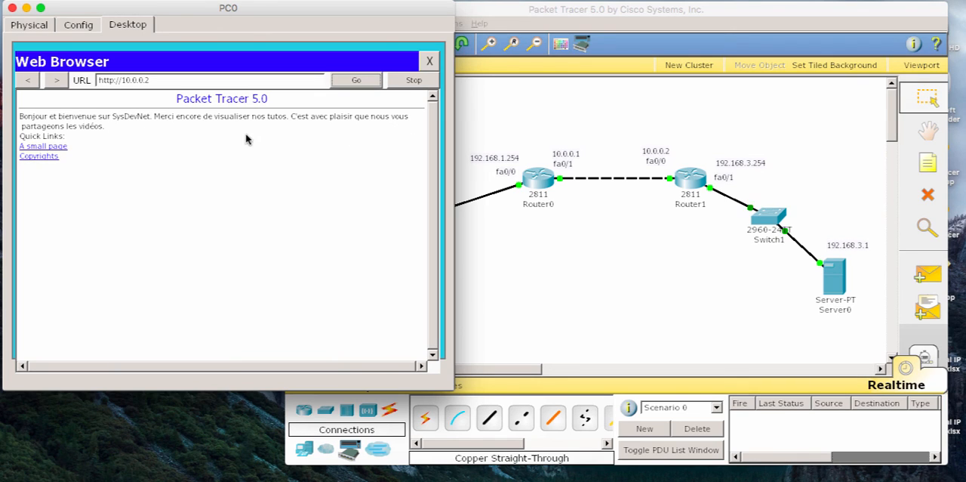
left_click(429, 61)
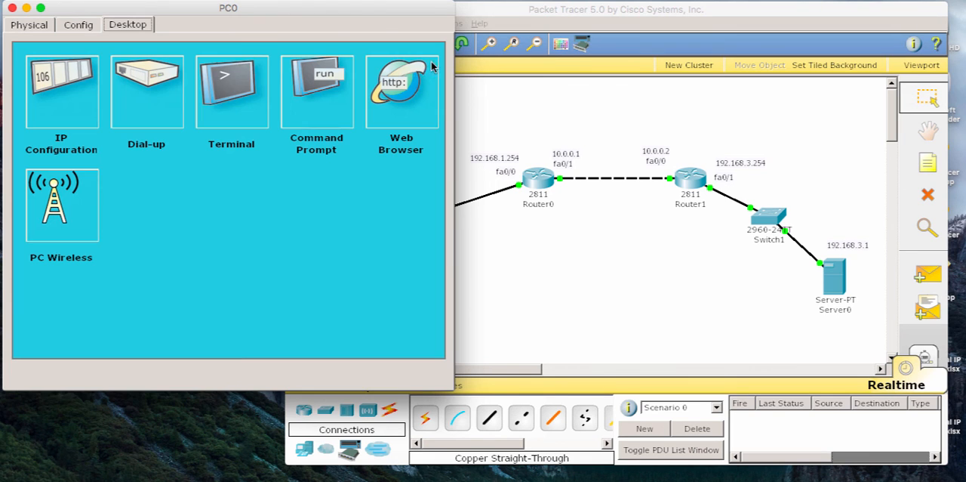
left_click(12, 8)
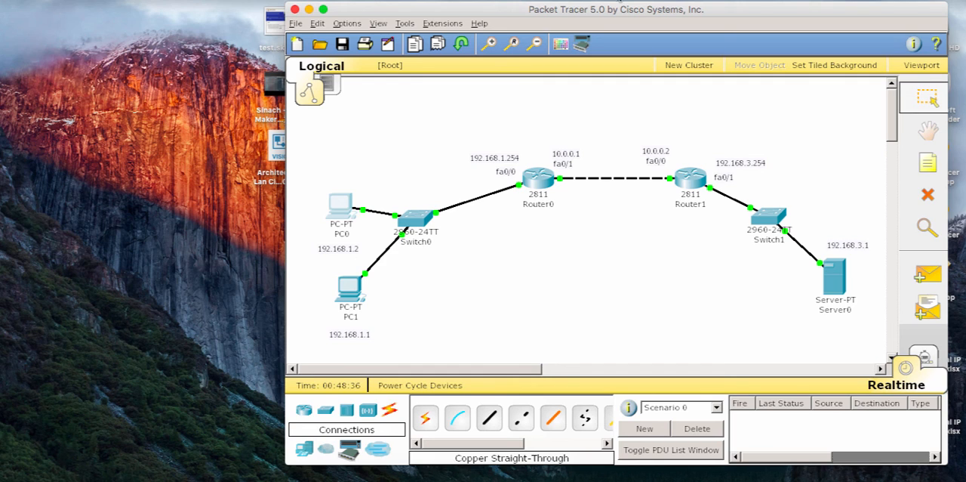
left_click(619, 1)
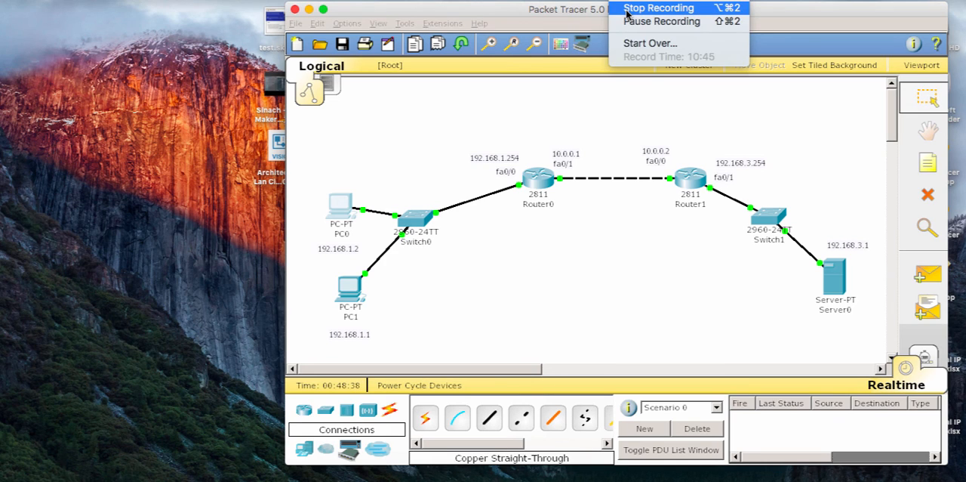